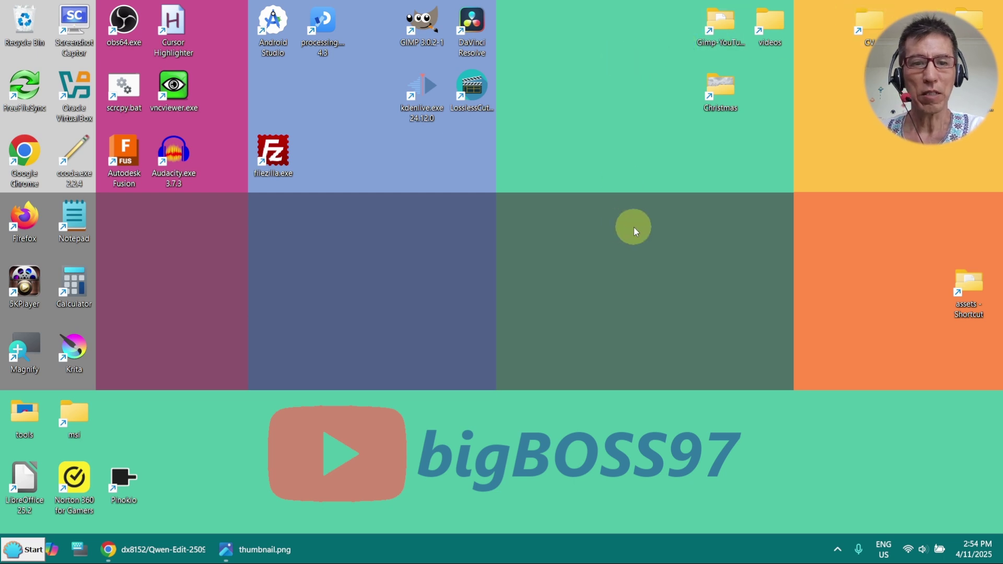
# - Restore the Photos viewer showing thumbnail.png from the taskbar
pyautogui.click(269, 550)
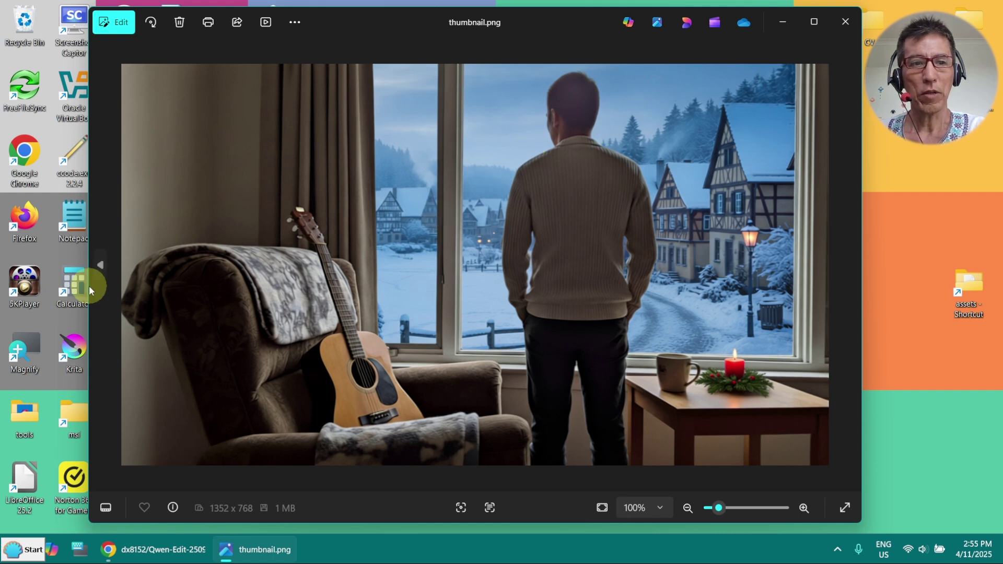
# - Step back through t90.png and t45.png, then minimize the Photos viewer
pyautogui.click(103, 265)
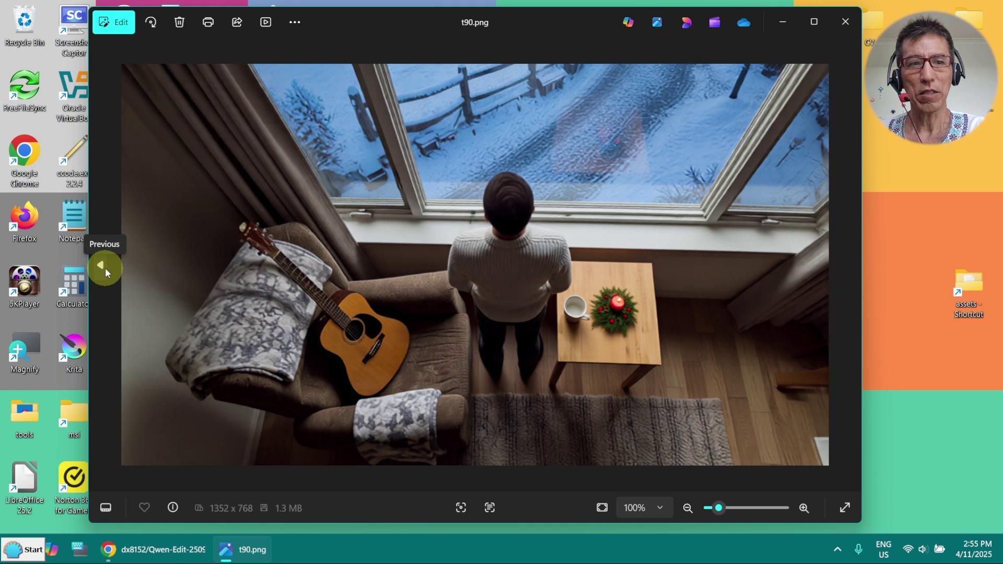
pyautogui.click(104, 268)
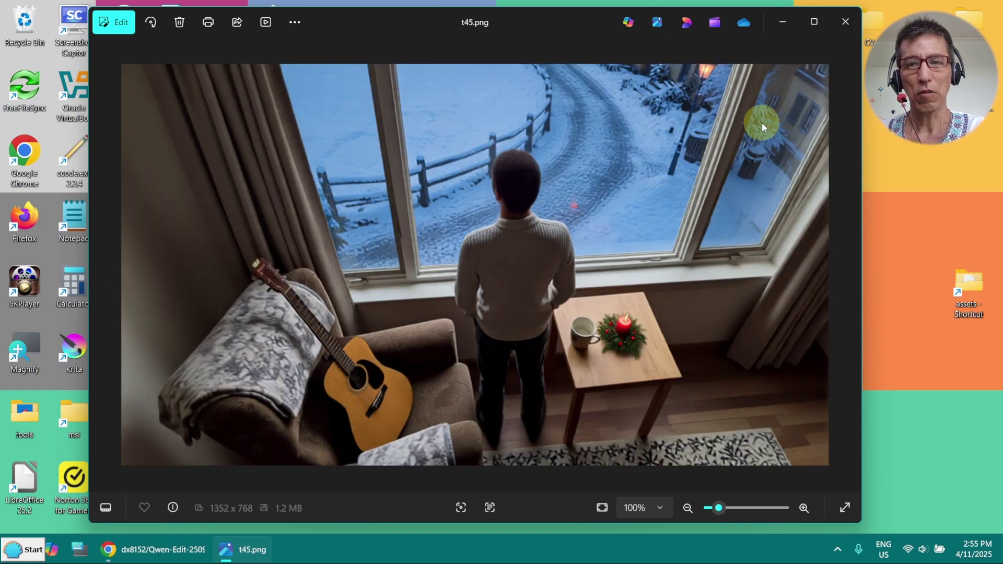
pyautogui.click(783, 21)
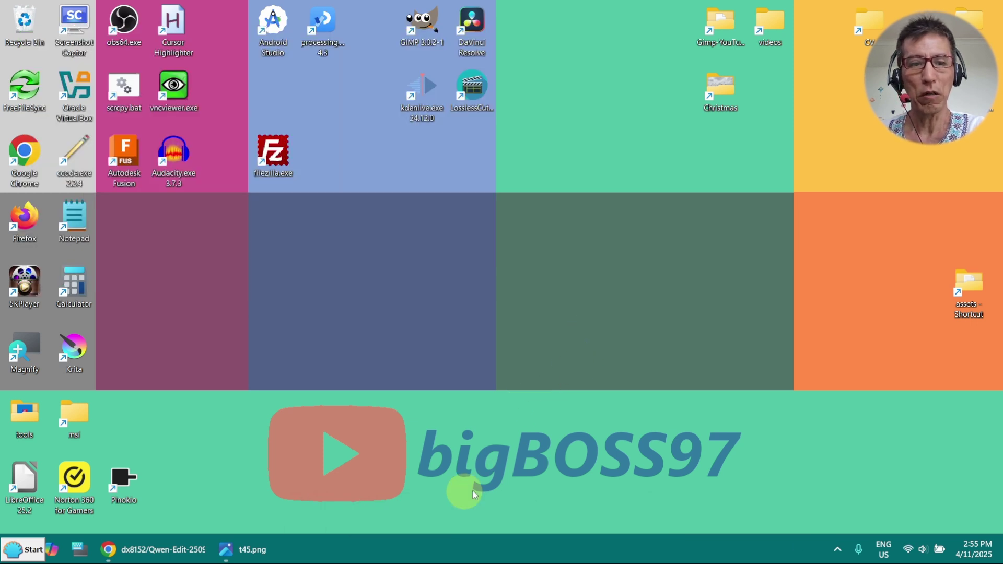
# - Read the Qwen-Edit-2509-Multiple-angles model card in Chrome and open its Files list
pyautogui.click(192, 554)
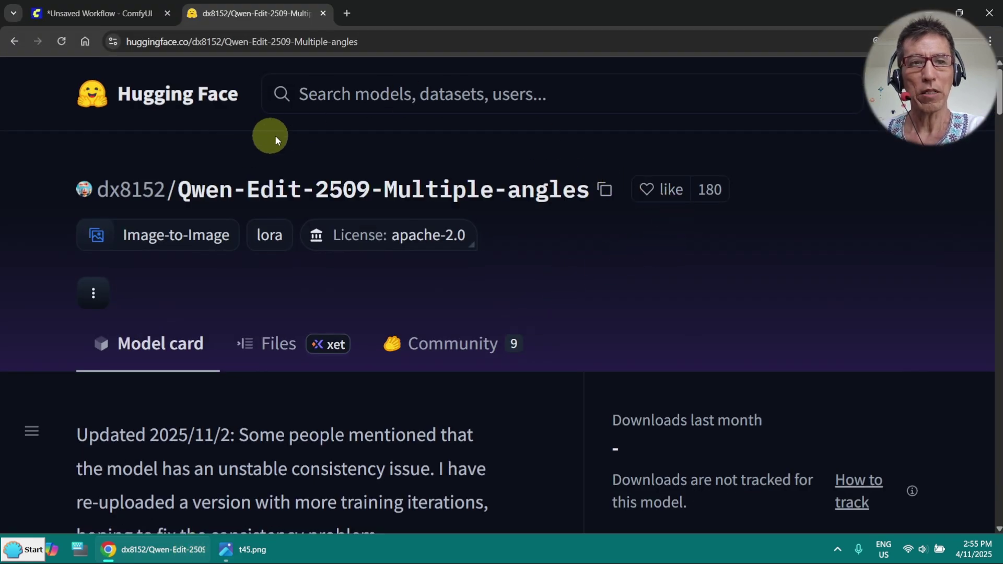
pyautogui.scroll(-1, 673, 235)
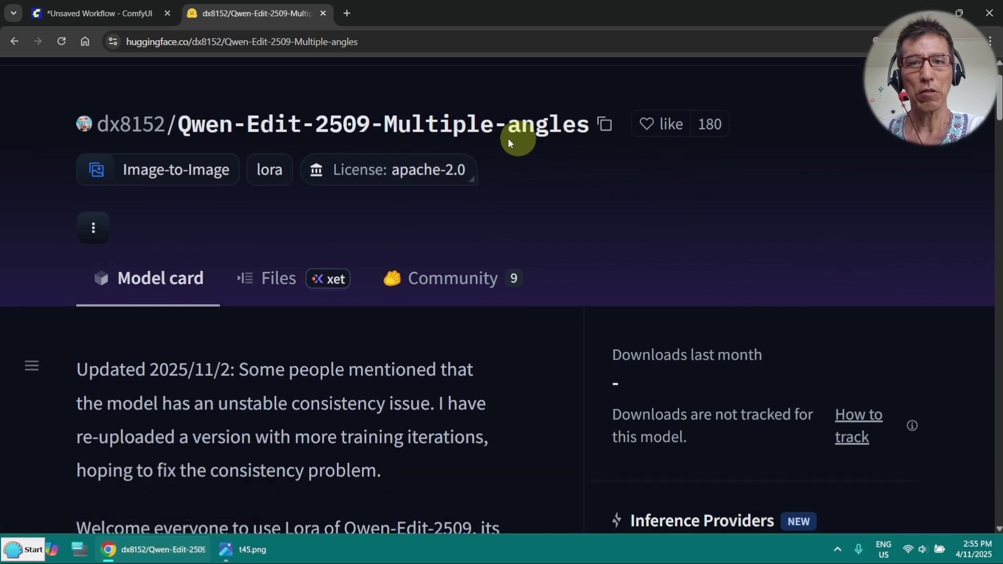
pyautogui.scroll(-3, 501, 206)
pyautogui.scroll(-10, 501, 205)
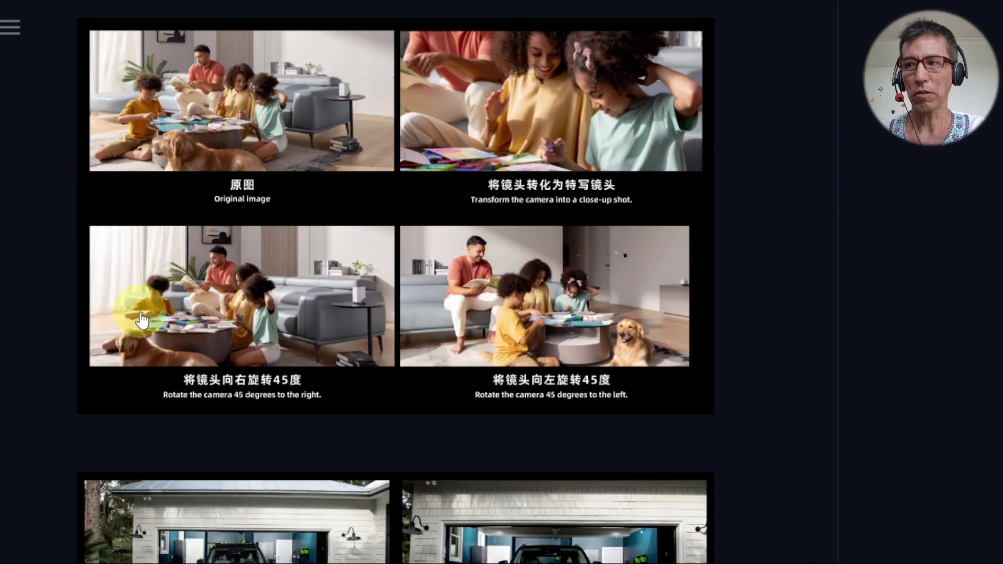
pyautogui.scroll(-12, 141, 320)
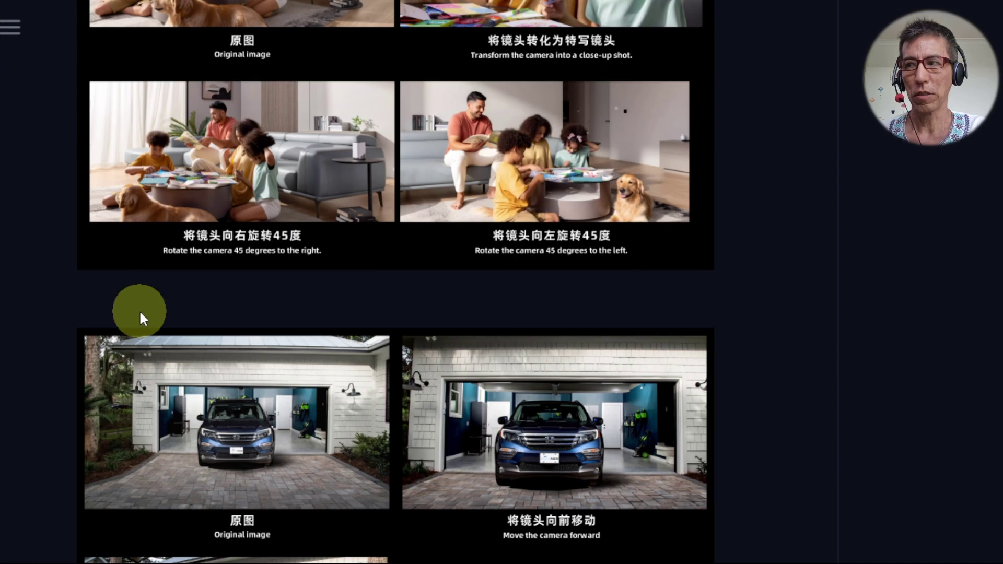
pyautogui.scroll(15, 220, 273)
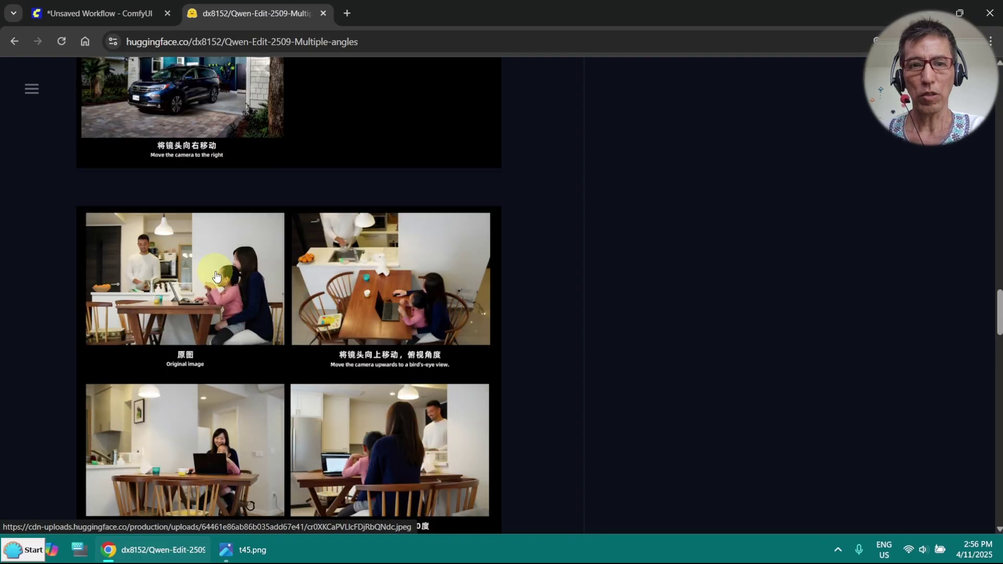
pyautogui.scroll(6, 229, 264)
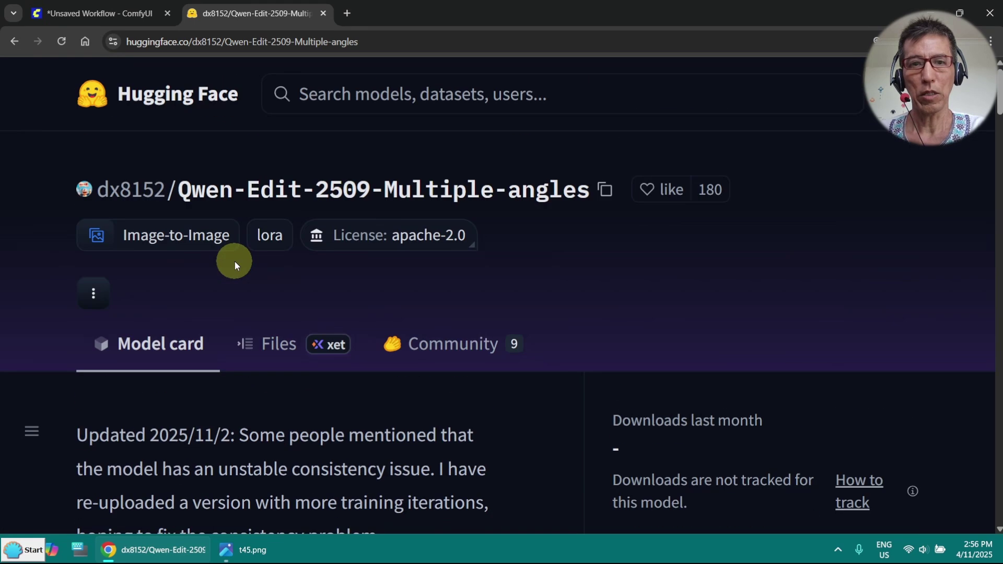
pyautogui.click(272, 355)
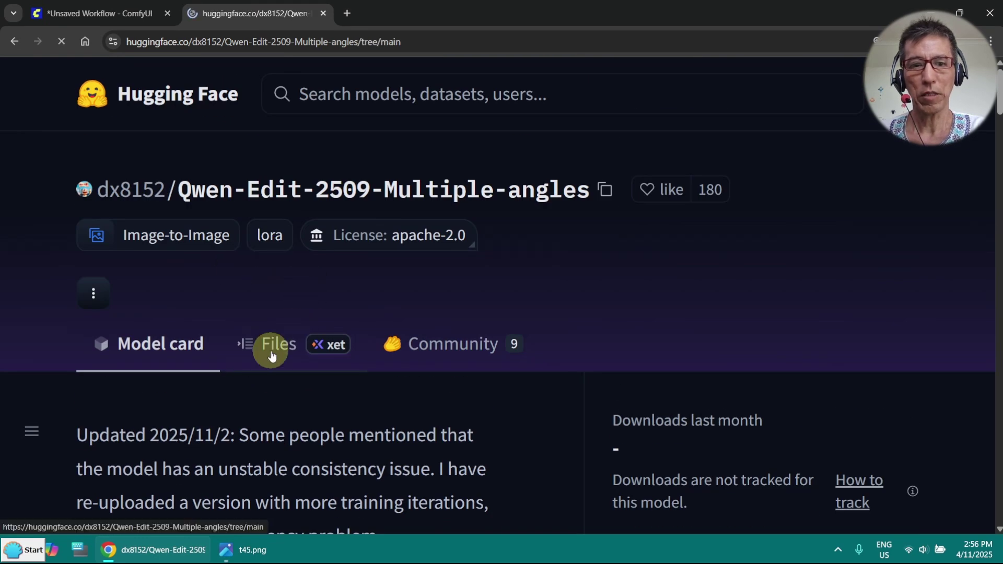
pyautogui.scroll(-6, 349, 319)
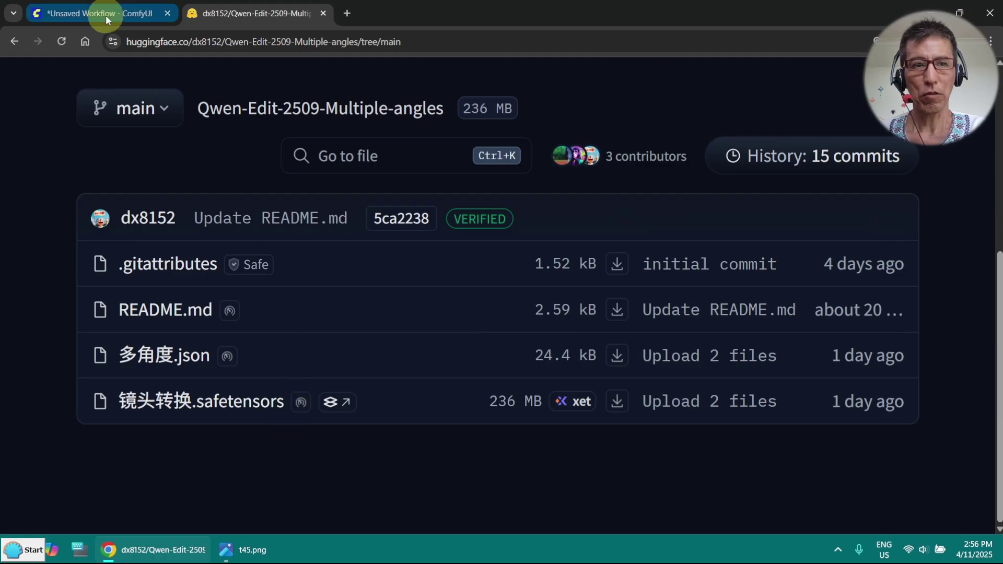
# - Load the 多角度 workflow file into ComfyUI and dismiss the Missing Nodes warning
pyautogui.click(106, 18)
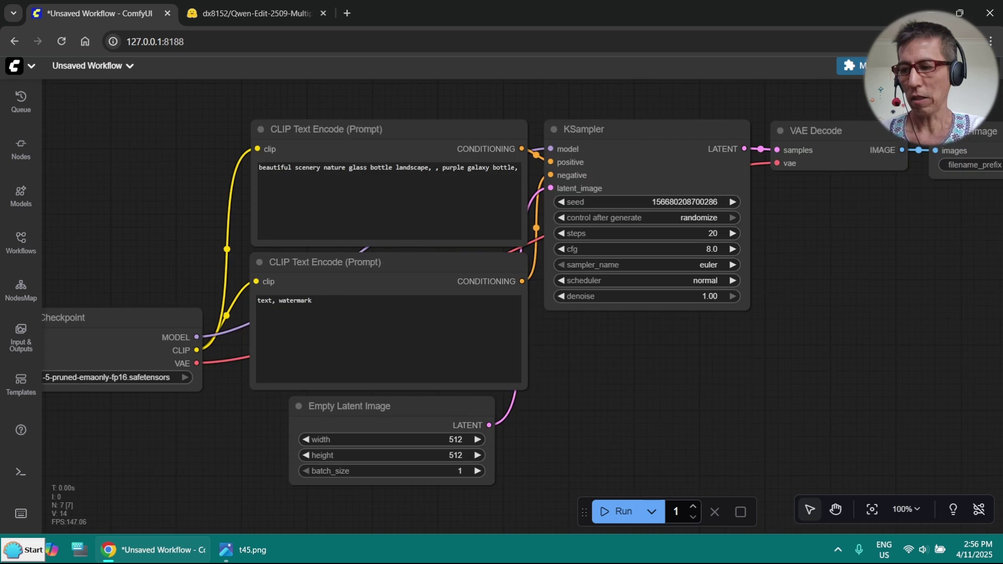
pyautogui.moveTo(1002, 324); pyautogui.dragTo(582, 311)
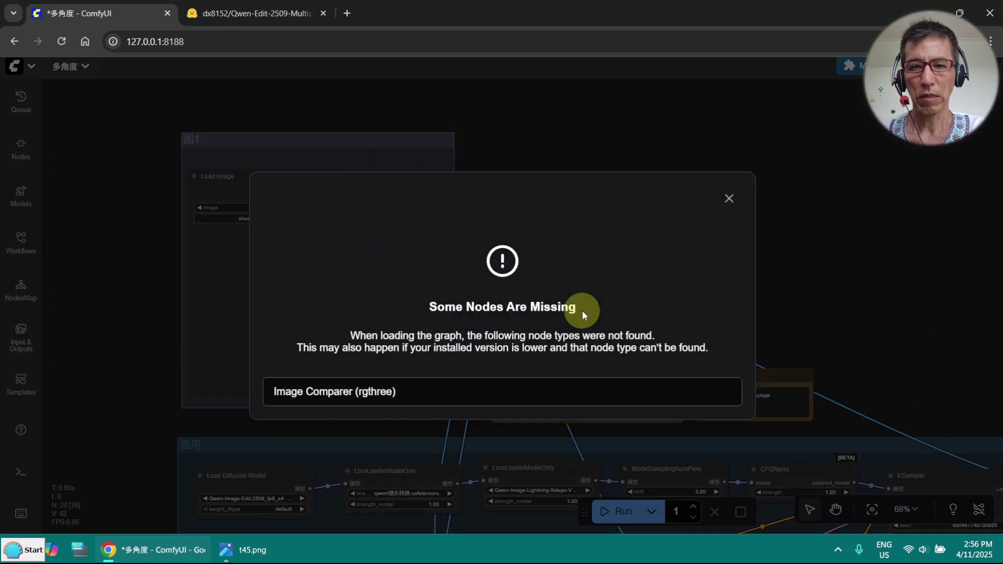
pyautogui.click(728, 198)
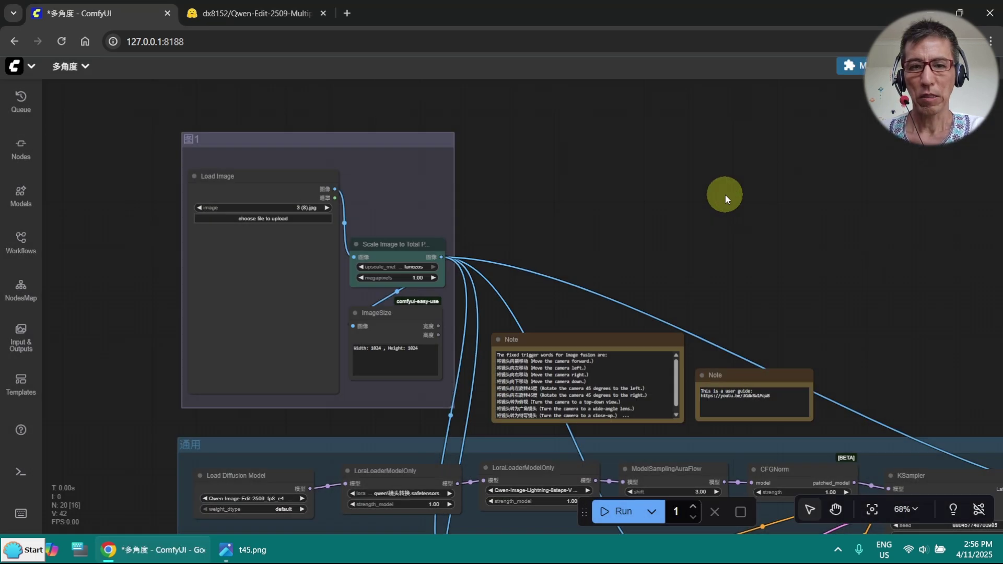
# - Move the Image Comparer node up and to the right
pyautogui.scroll(-3, 698, 193)
pyautogui.moveTo(701, 195); pyautogui.dragTo(418, 84)
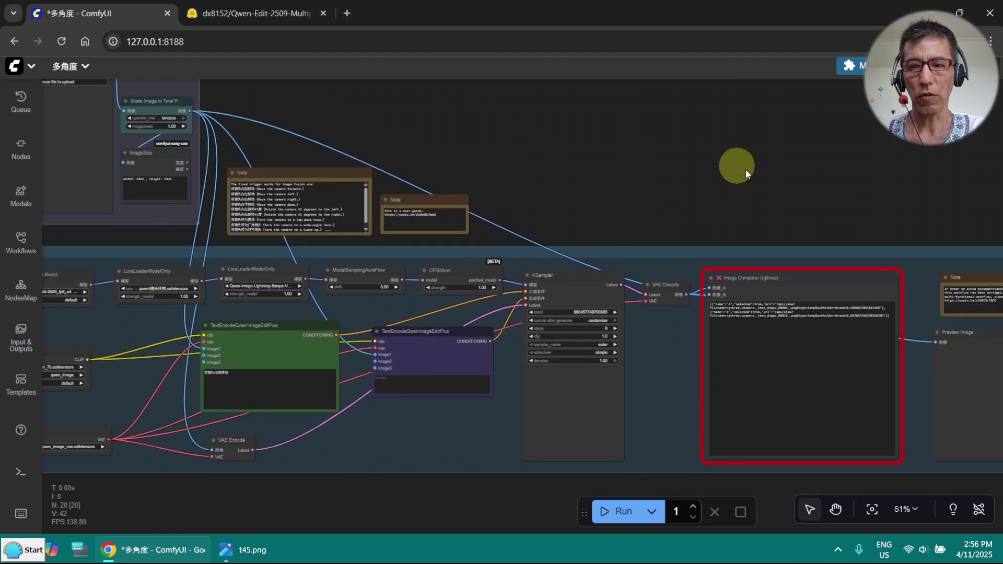
pyautogui.moveTo(735, 164); pyautogui.dragTo(567, 146)
pyautogui.moveTo(642, 232); pyautogui.dragTo(650, 141)
# - Pan around the workflow to inspect its nodes and the trigger-word Note
pyautogui.scroll(5, 653, 142)
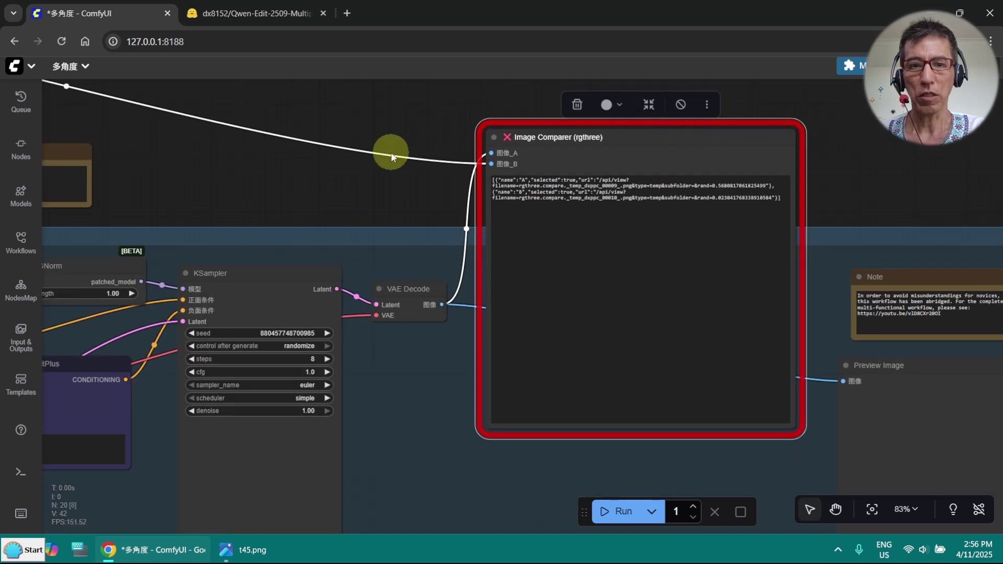
pyautogui.scroll(-1, 410, 195)
pyautogui.moveTo(410, 195); pyautogui.dragTo(712, 180)
pyautogui.scroll(-3, 509, 186)
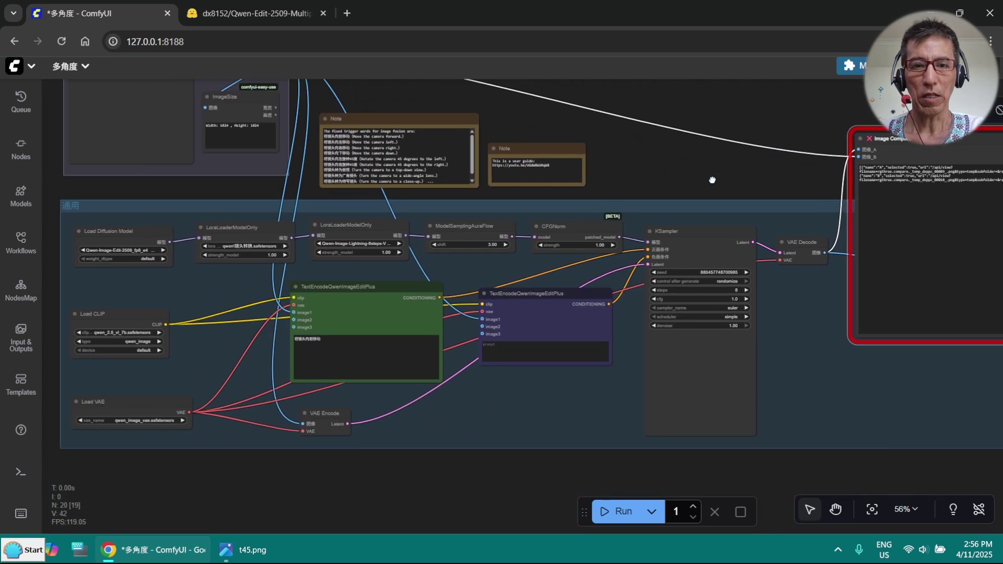
pyautogui.scroll(-1, 625, 169)
pyautogui.moveTo(626, 168); pyautogui.dragTo(785, 159)
pyautogui.scroll(-2, 667, 207)
pyautogui.scroll(4, 544, 158)
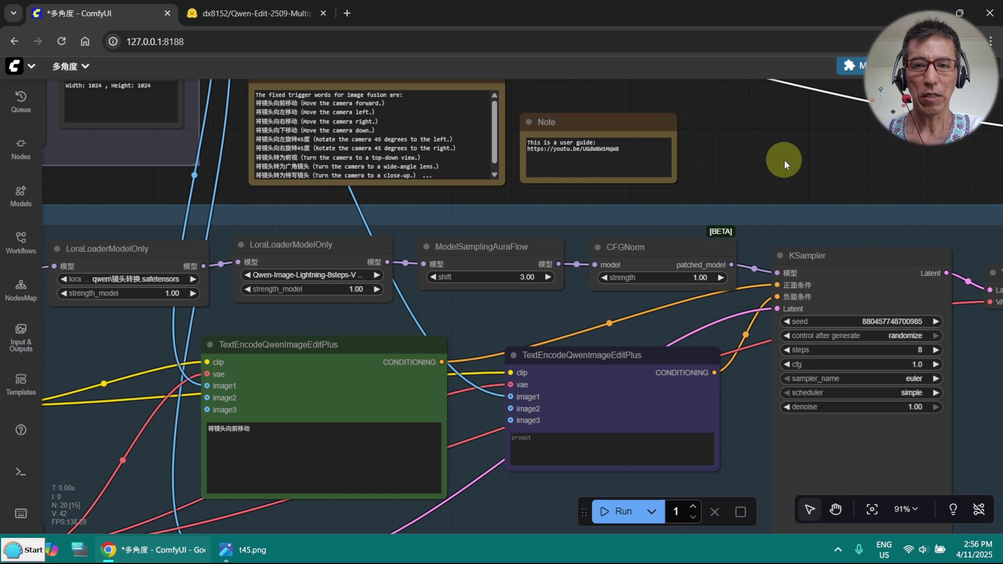
pyautogui.scroll(4, 557, 197)
pyautogui.scroll(3, 705, 271)
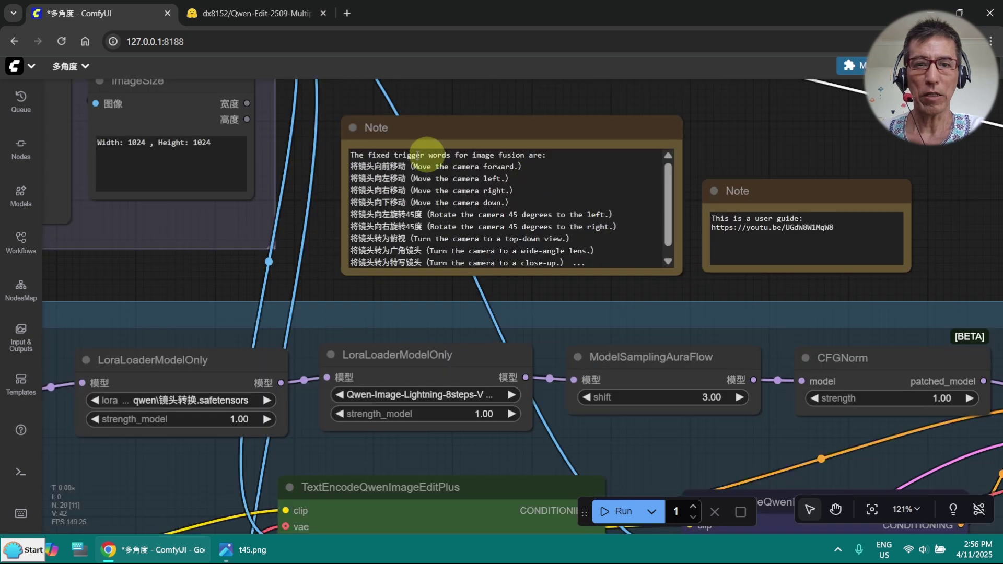
pyautogui.scroll(2, 338, 213)
pyautogui.scroll(2, 338, 213)
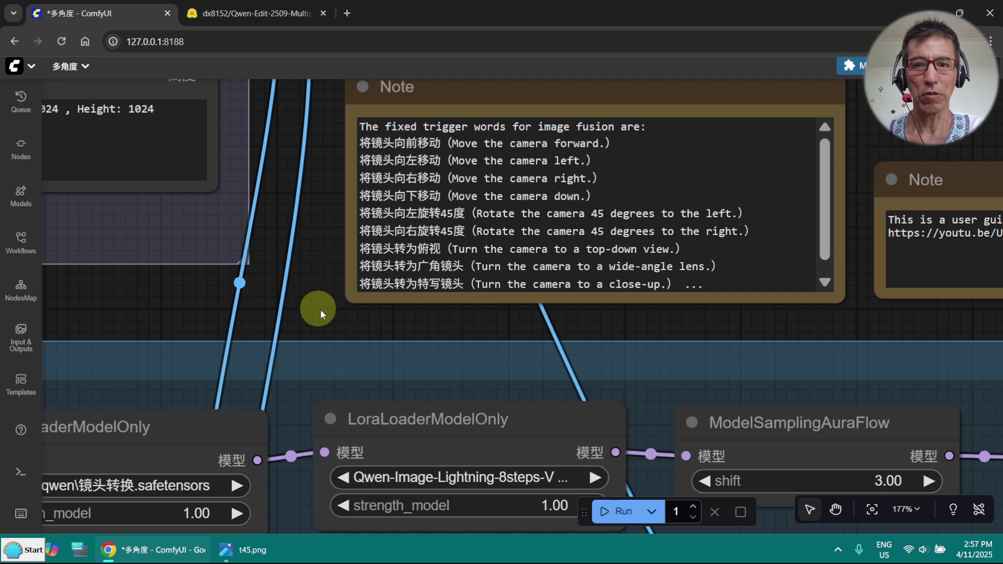
pyautogui.scroll(-5, 375, 305)
pyautogui.moveTo(376, 306); pyautogui.dragTo(493, 202)
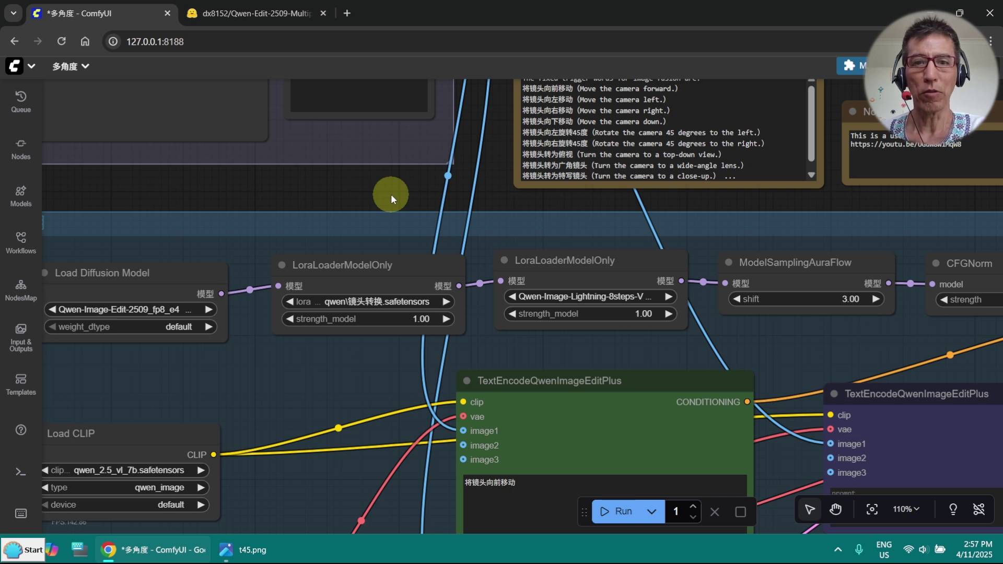
pyautogui.scroll(-4, 391, 193)
pyautogui.moveTo(390, 193); pyautogui.dragTo(340, 216)
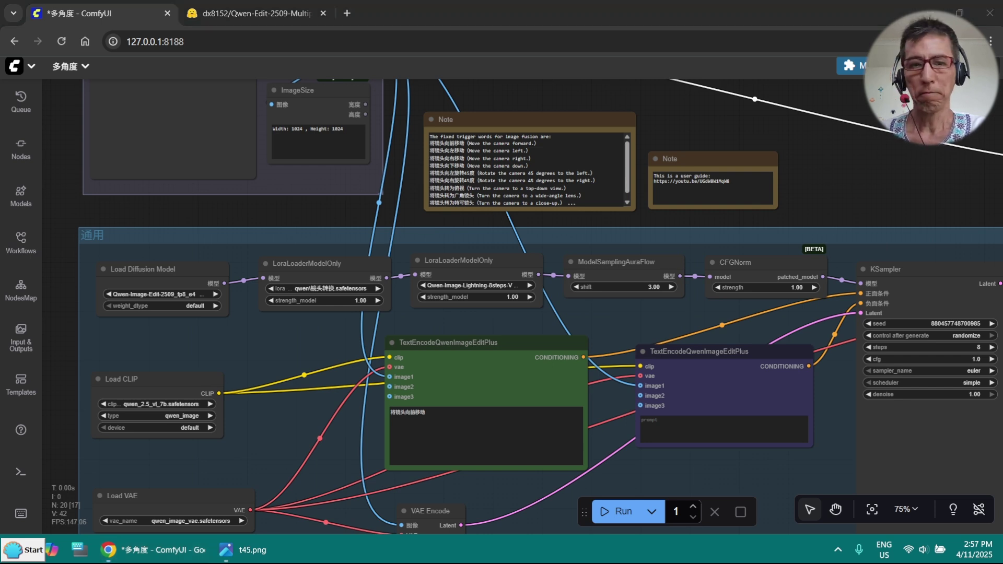
# - Load the ComfyUI_00187_ workflow in place of 多角度 and view its image nodes
pyautogui.moveTo(470, 225); pyautogui.dragTo(394, 158)
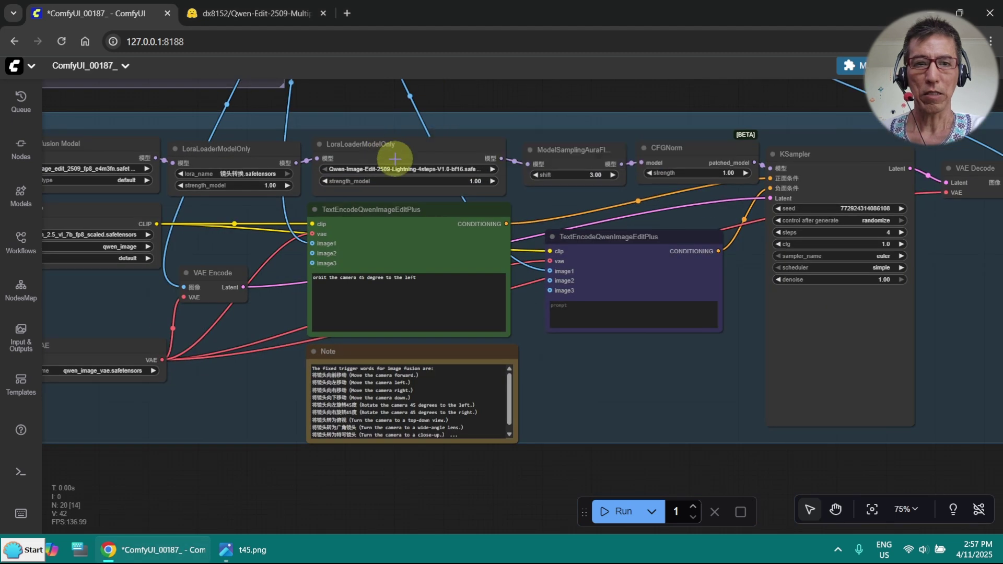
pyautogui.scroll(5, 369, 93)
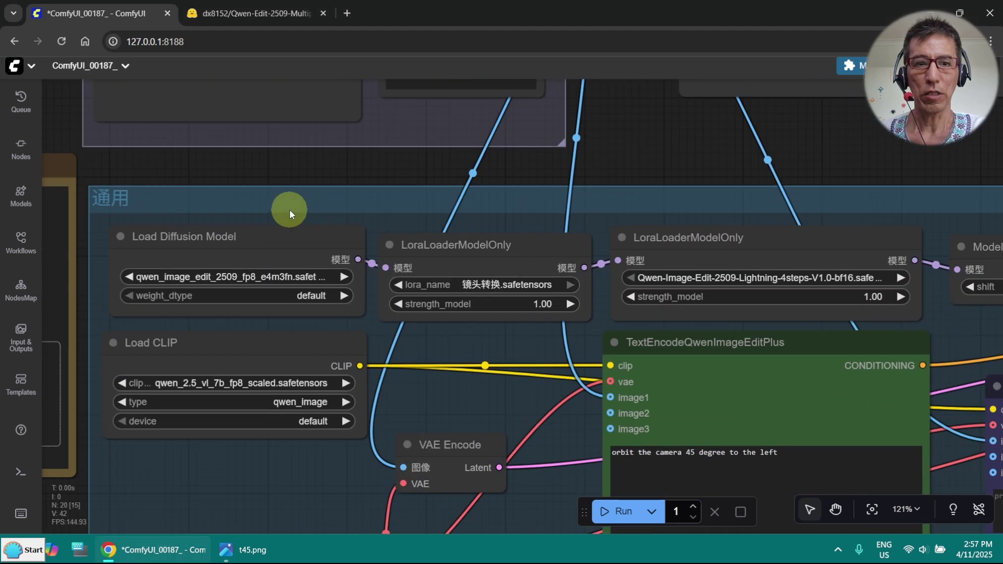
pyautogui.scroll(4, 445, 277)
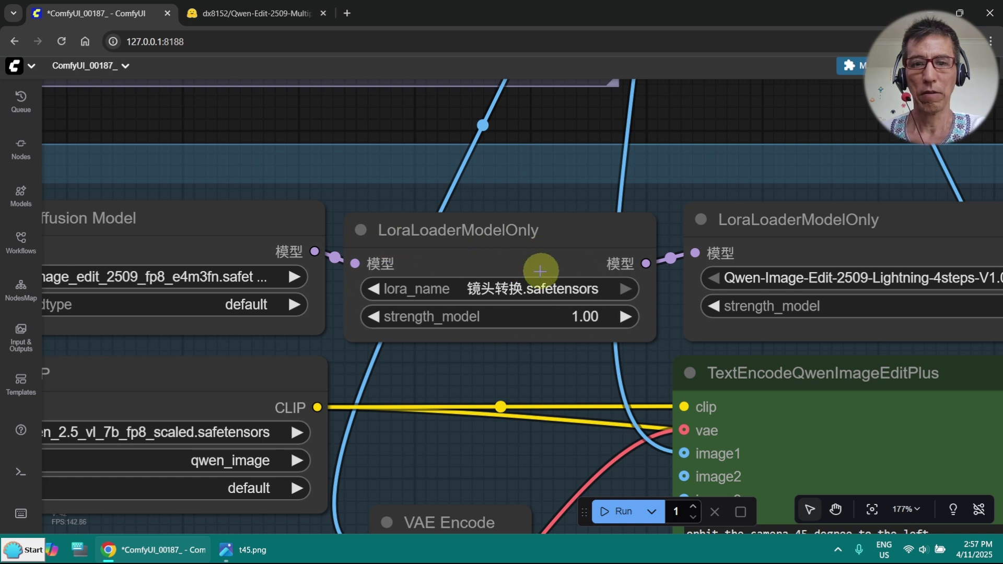
pyautogui.scroll(-8, 540, 271)
pyautogui.moveTo(566, 121); pyautogui.dragTo(529, 302)
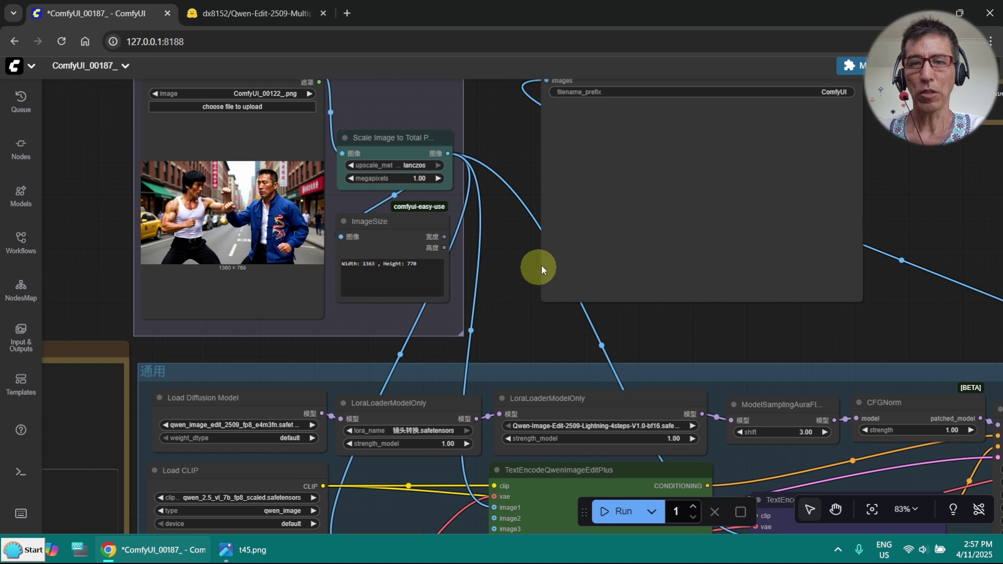
# - Review the trigger-word Note and run the 'orbit the camera 45 degree to the left' prompt
pyautogui.scroll(11, 576, 309)
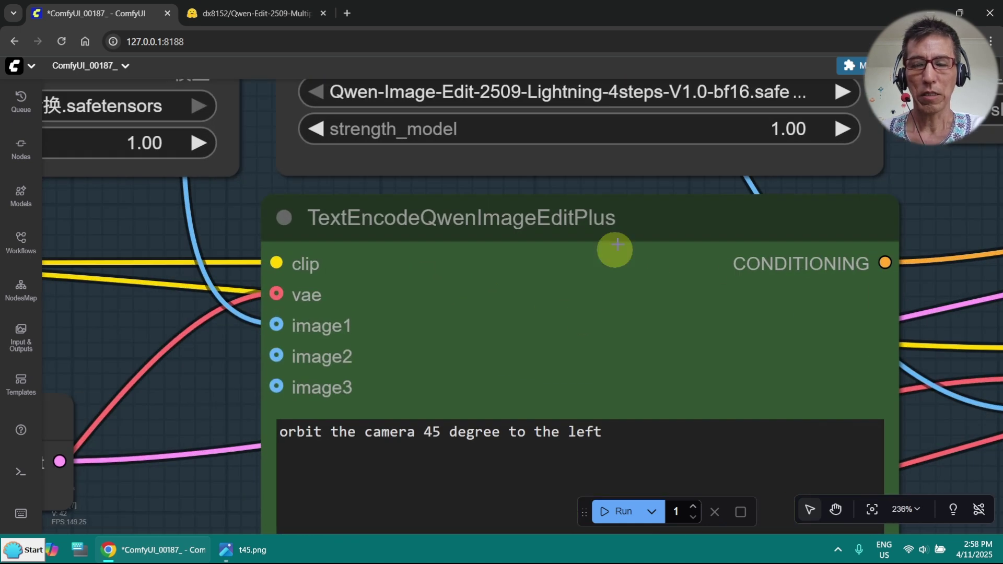
pyautogui.scroll(-3, 847, 173)
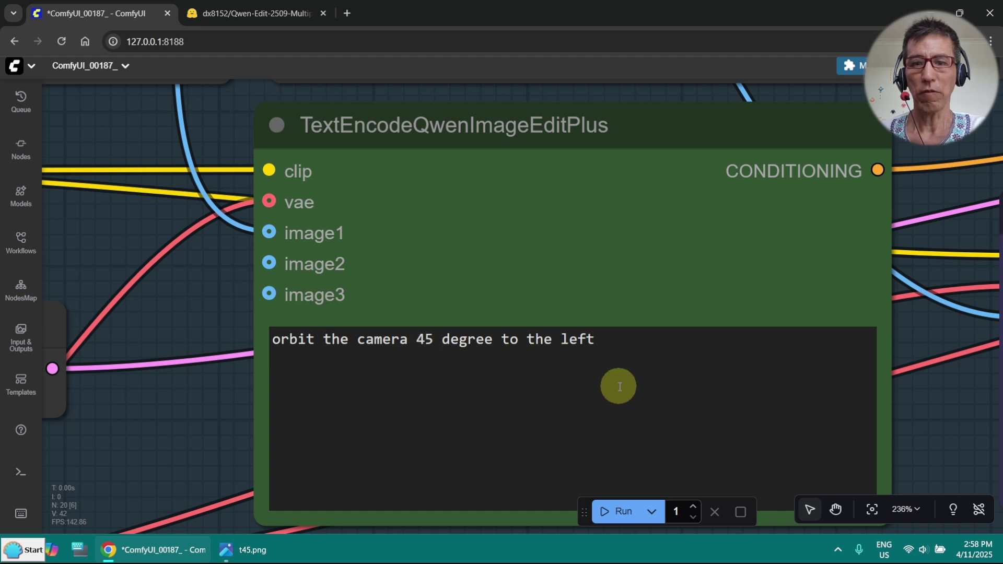
pyautogui.scroll(-1, 617, 426)
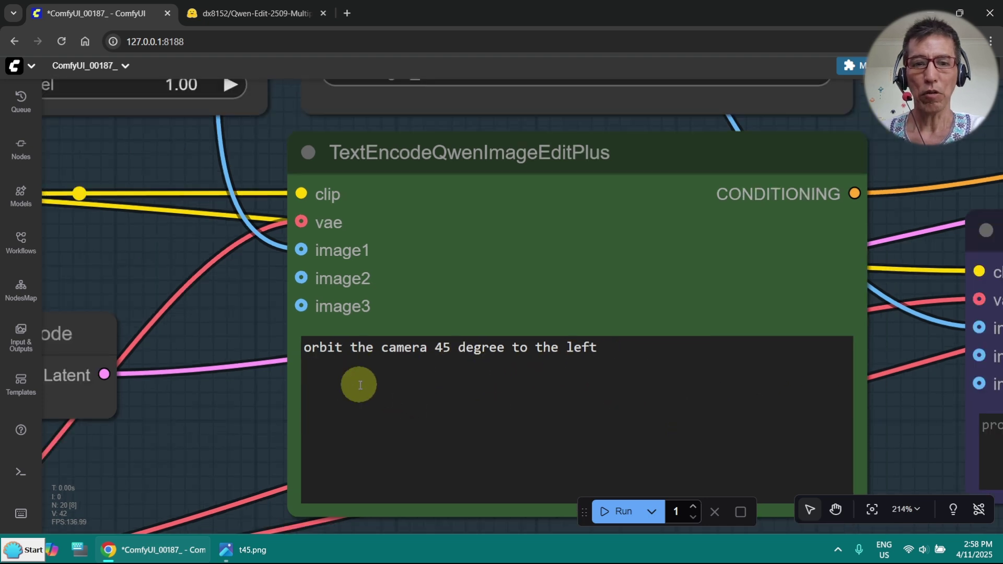
pyautogui.scroll(-6, 360, 385)
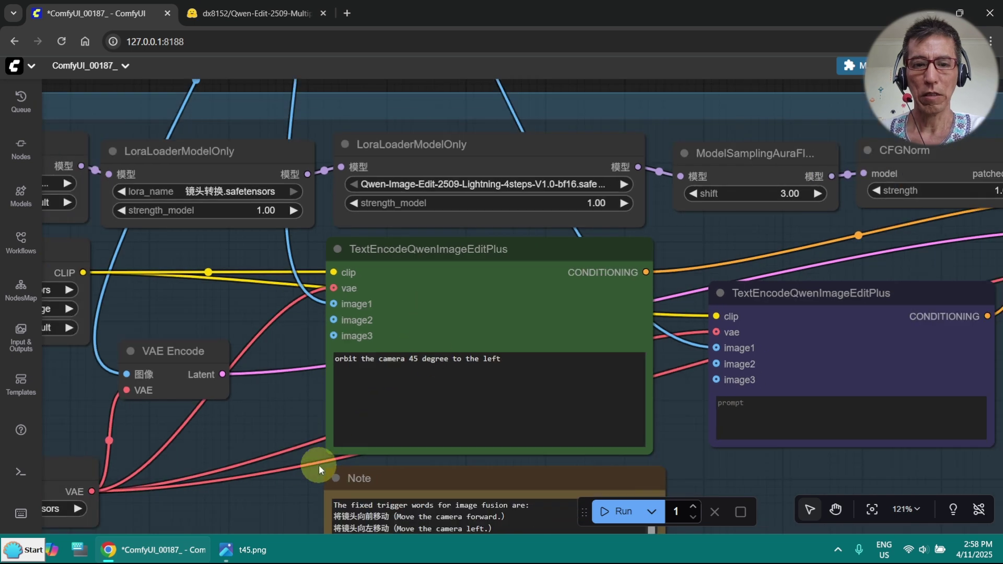
pyautogui.moveTo(319, 469); pyautogui.dragTo(331, 298)
pyautogui.scroll(6, 325, 320)
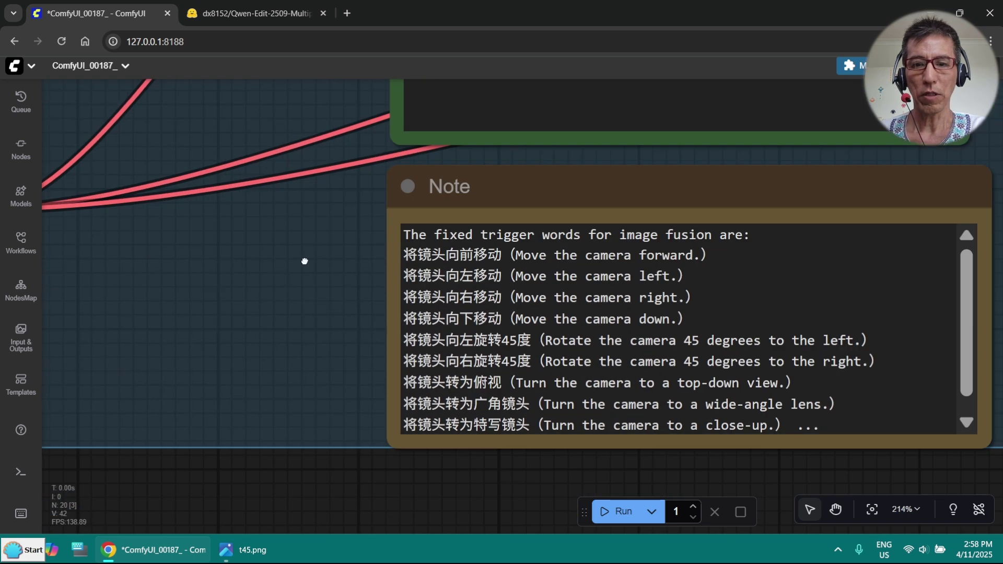
pyautogui.moveTo(305, 262); pyautogui.dragTo(292, 514)
pyautogui.scroll(-1, 410, 263)
pyautogui.scroll(-9, 266, 230)
pyautogui.scroll(3, 275, 204)
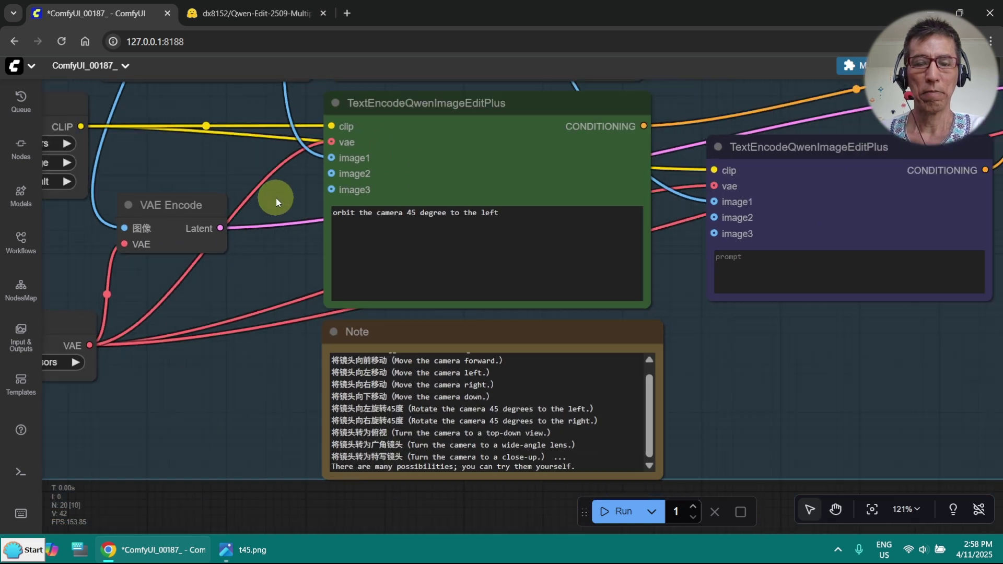
pyautogui.scroll(-2, 276, 198)
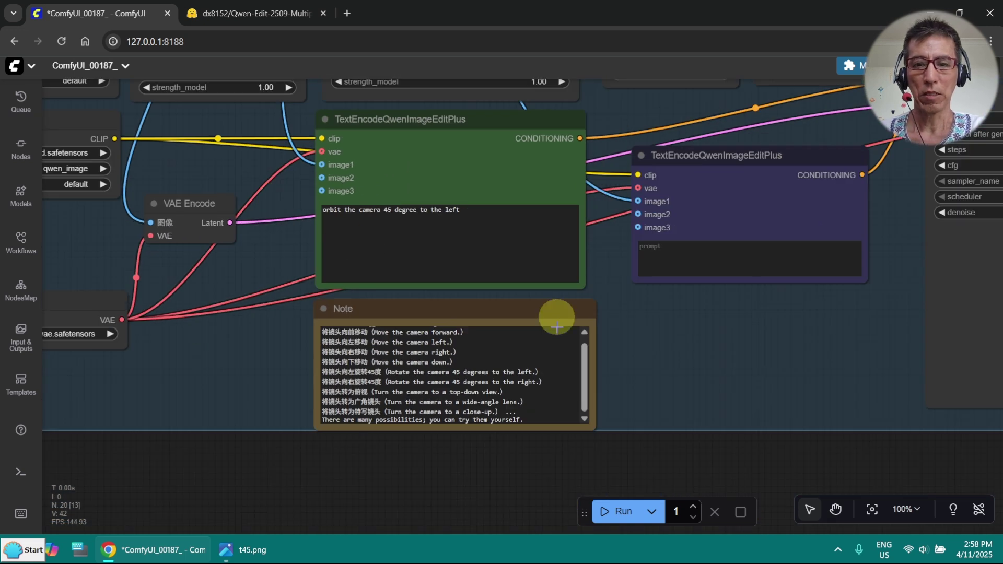
pyautogui.click(626, 511)
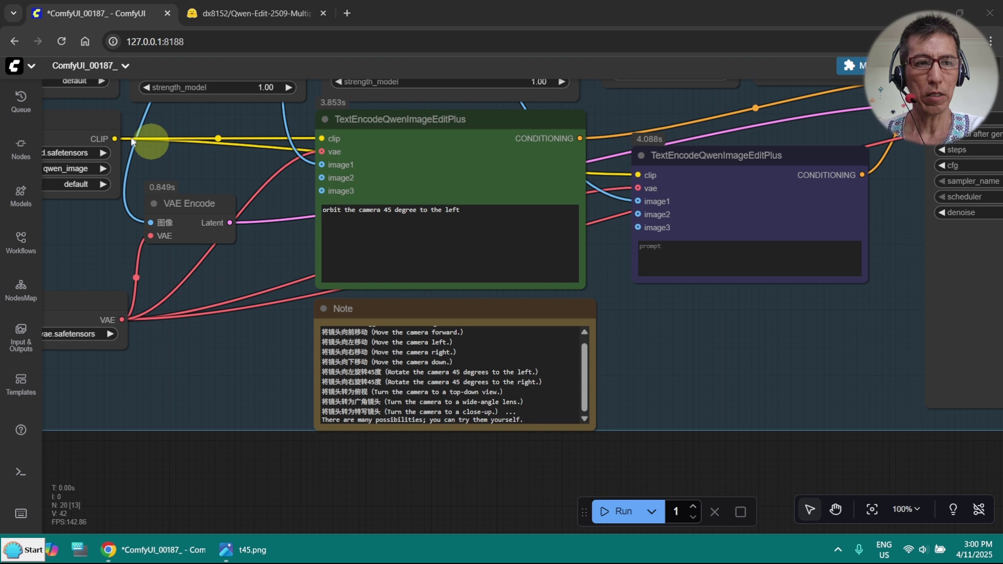
# - Check the finished job in the Queue sidebar and bring the image nodes into view
pyautogui.click(20, 99)
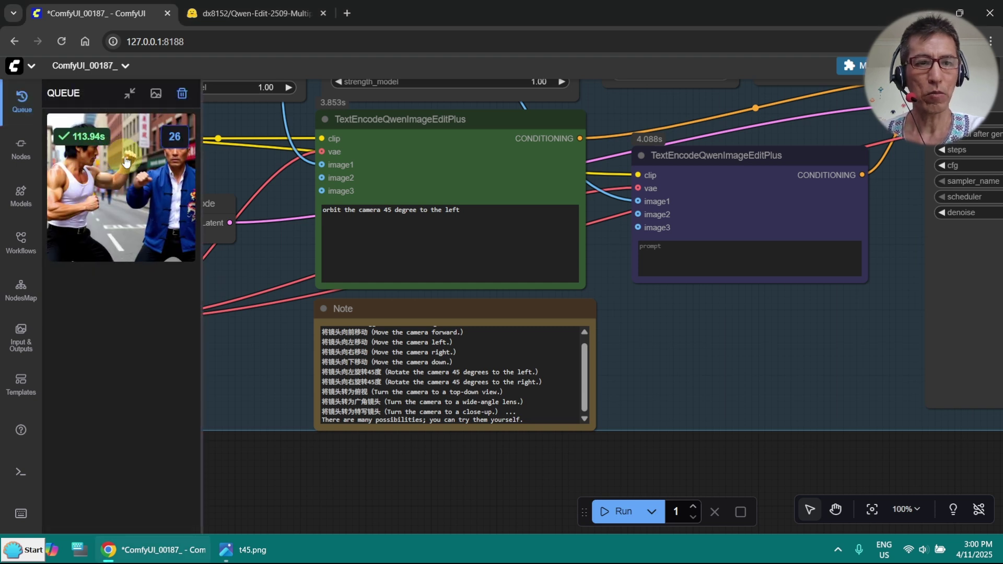
pyautogui.click(31, 110)
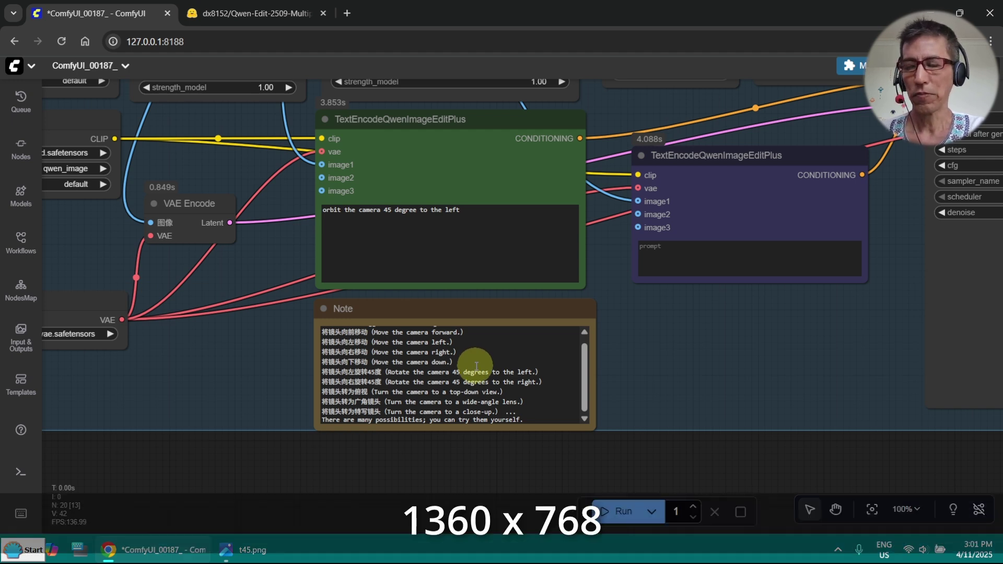
pyautogui.scroll(-5, 737, 297)
pyautogui.moveTo(683, 89); pyautogui.dragTo(550, 342)
# - Place the Save Image 45-degree result beside the Load Image original
pyautogui.scroll(3, 550, 342)
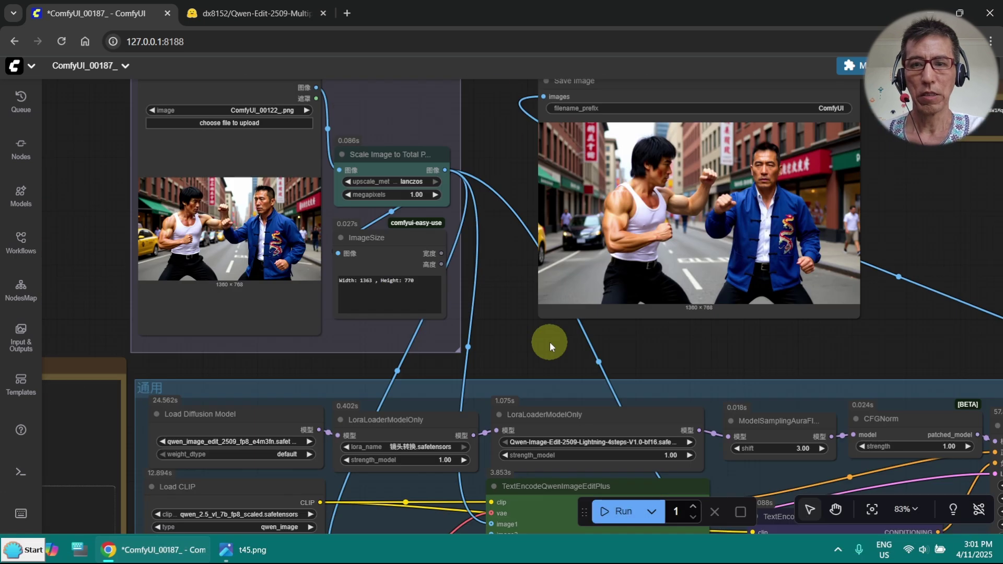
pyautogui.scroll(1, 550, 342)
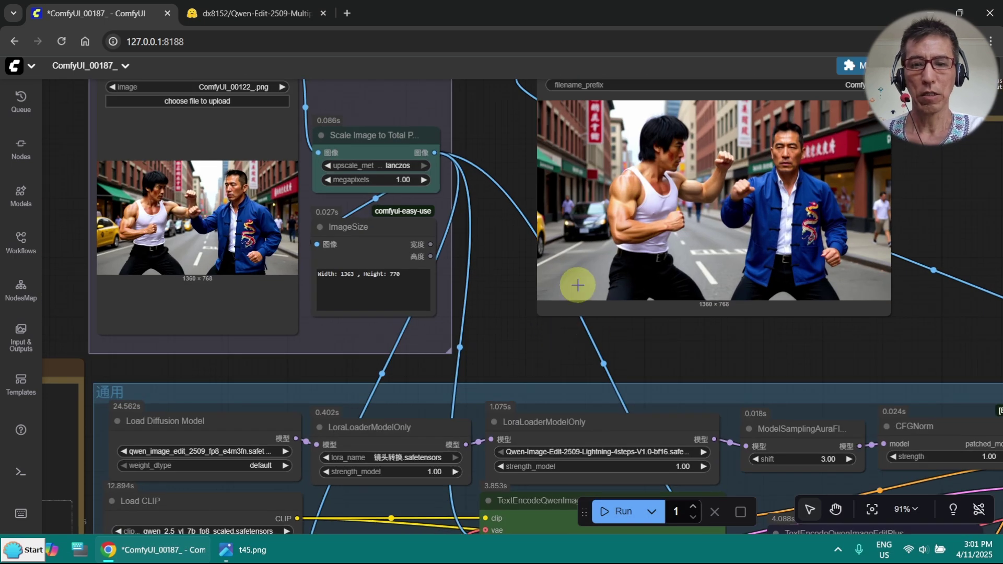
pyautogui.scroll(1, 577, 285)
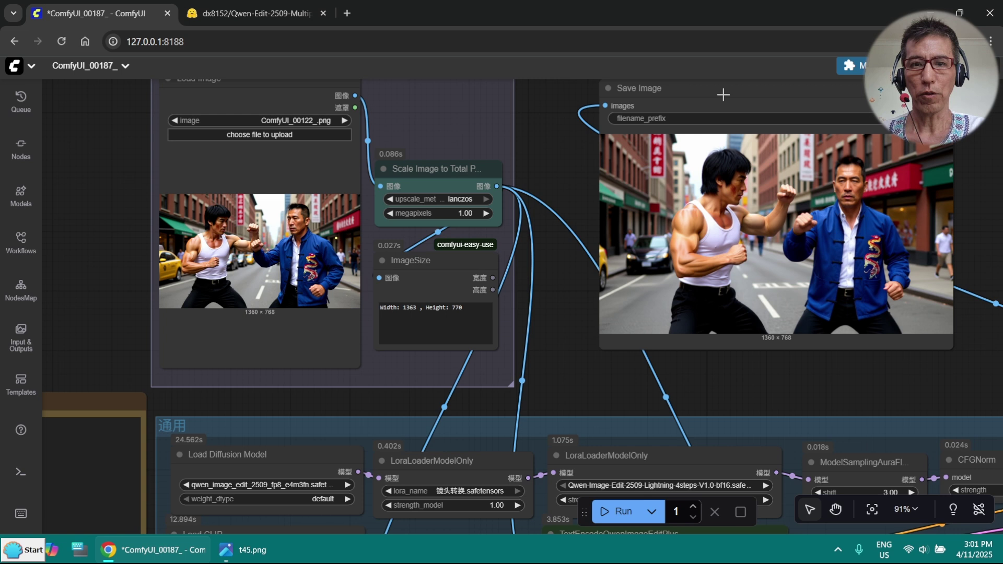
pyautogui.moveTo(724, 95); pyautogui.dragTo(690, 117)
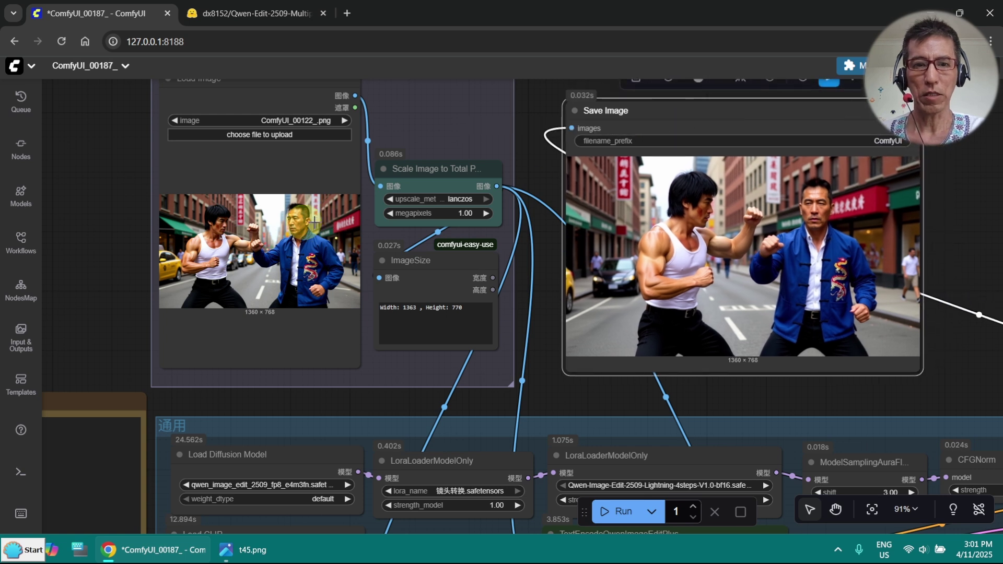
pyautogui.scroll(2, 297, 284)
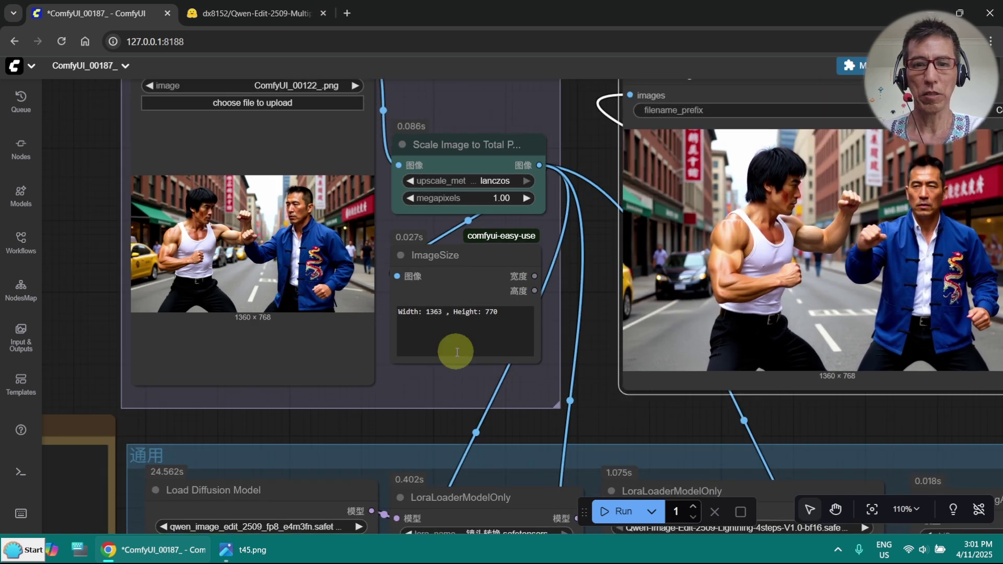
pyautogui.moveTo(610, 391); pyautogui.dragTo(547, 415)
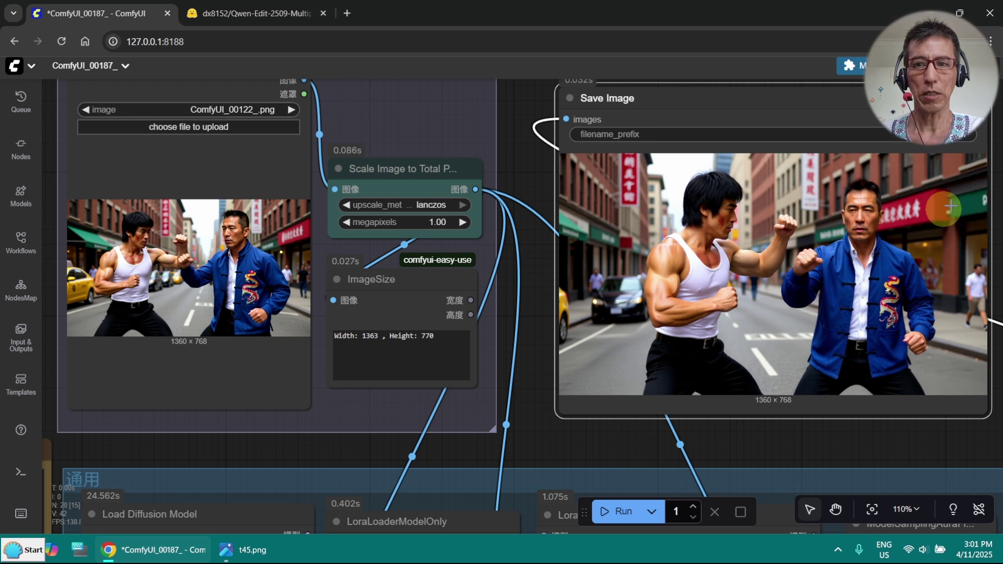
# - Change the prompt to 'orbit the camera 90 degree to the left' and run it
pyautogui.scroll(-3, 511, 315)
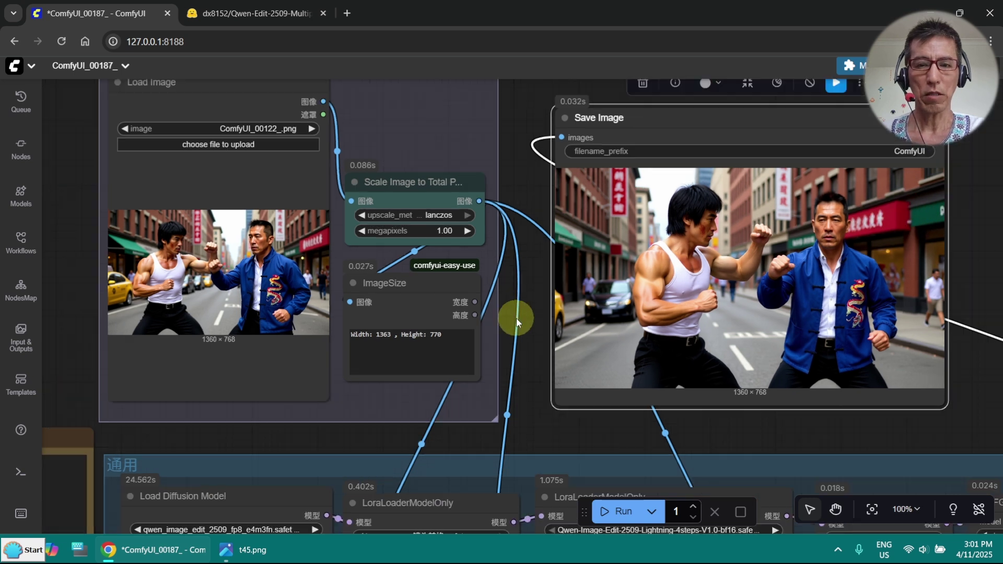
pyautogui.moveTo(536, 360); pyautogui.dragTo(497, 130)
pyautogui.scroll(5, 477, 362)
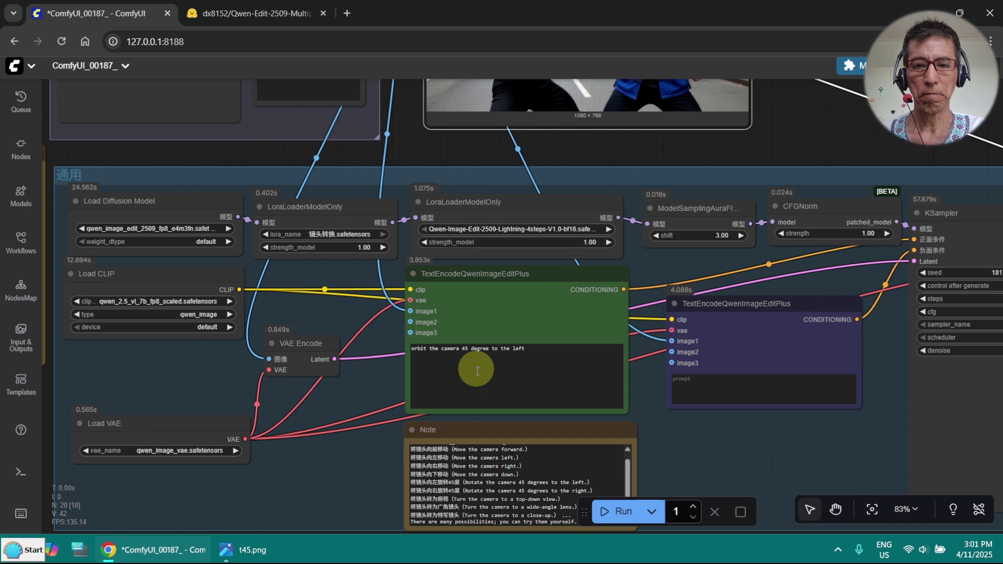
pyautogui.doubleClick(457, 337)
pyautogui.write('90')
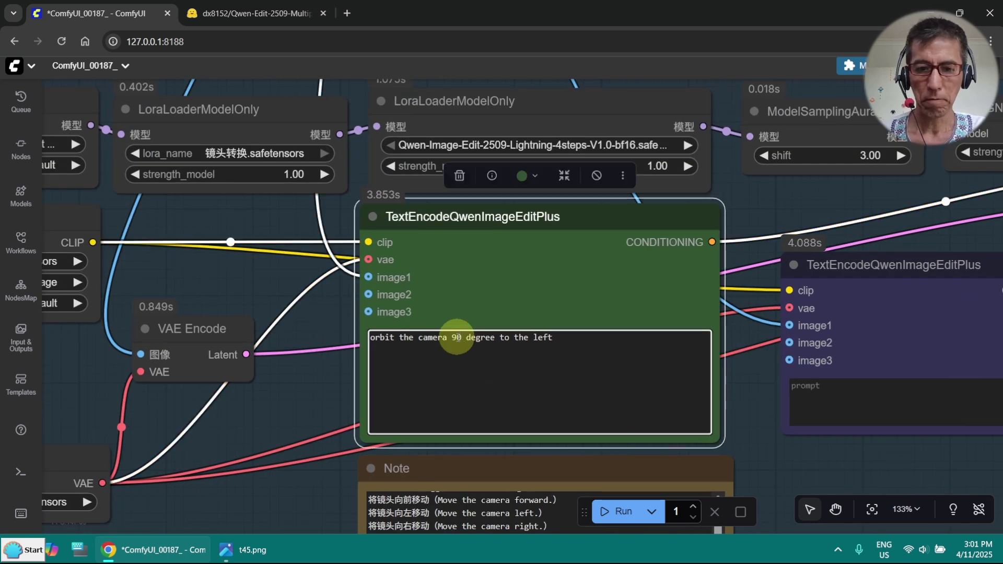
pyautogui.click(618, 511)
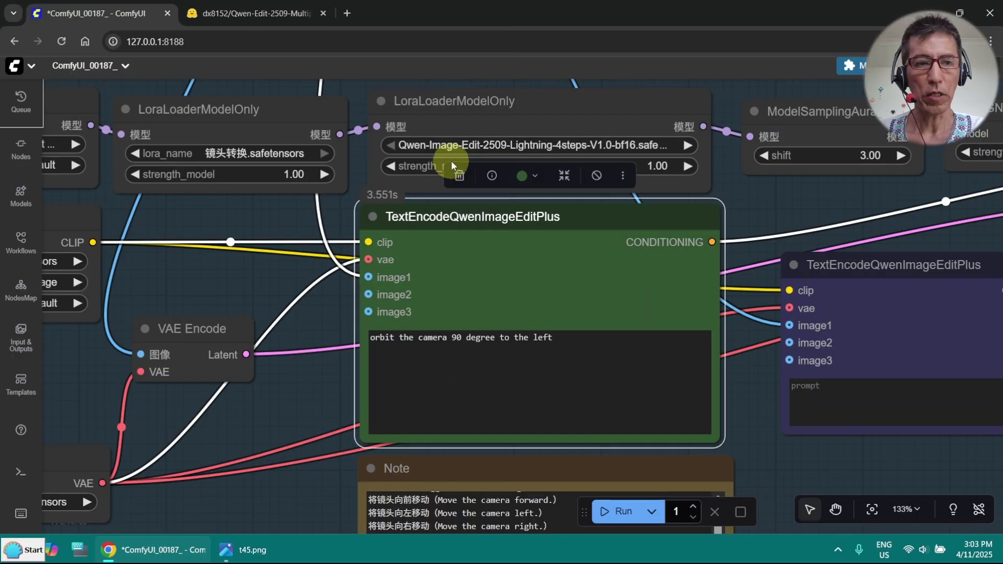
# - Check the finished run in the Queue panel and pan to the new Save Image output
pyautogui.click(21, 100)
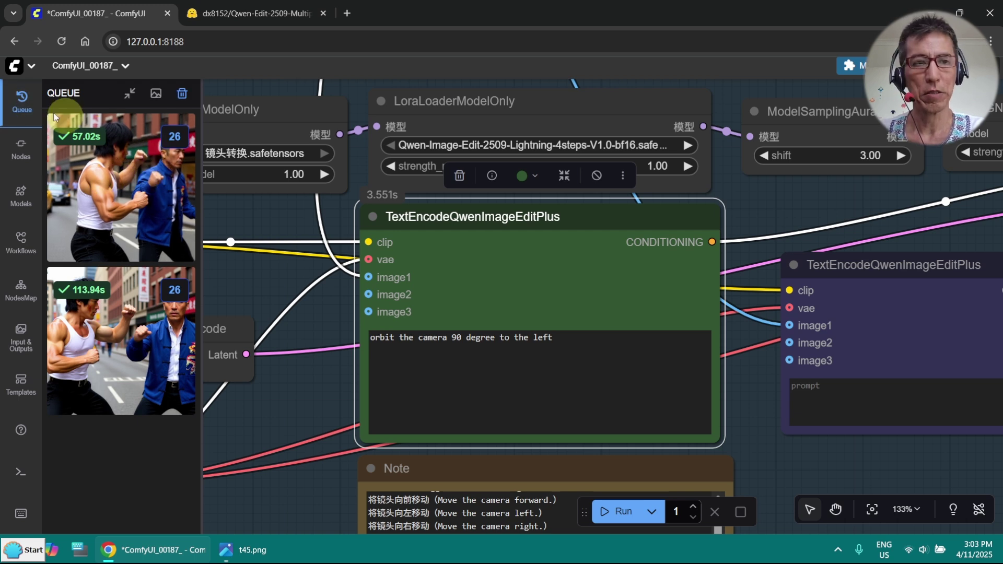
pyautogui.click(21, 101)
pyautogui.scroll(-2, 481, 141)
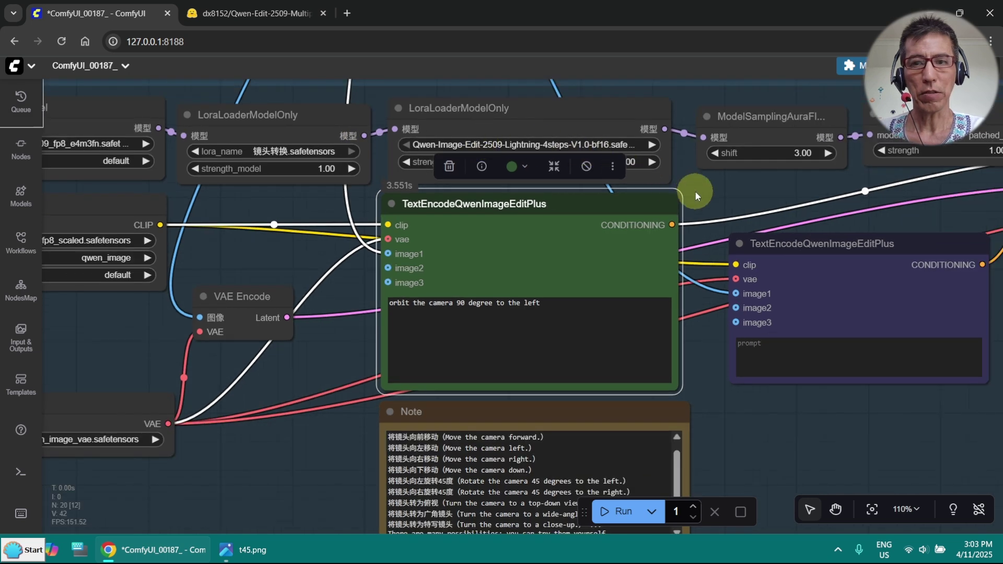
pyautogui.moveTo(695, 191); pyautogui.dragTo(668, 452)
pyautogui.moveTo(437, 312); pyautogui.dragTo(581, 454)
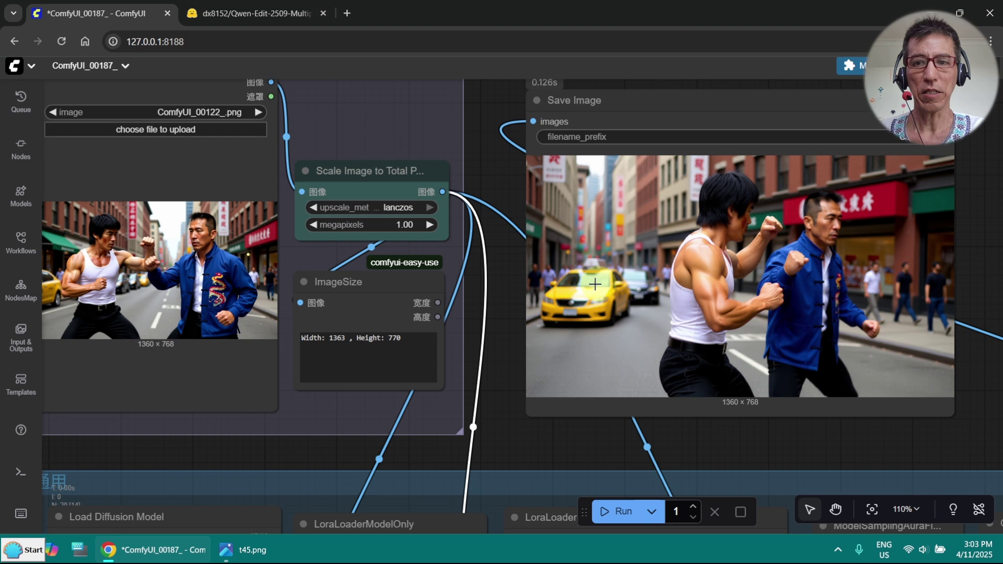
pyautogui.click(573, 333)
pyautogui.moveTo(501, 279); pyautogui.dragTo(523, 295)
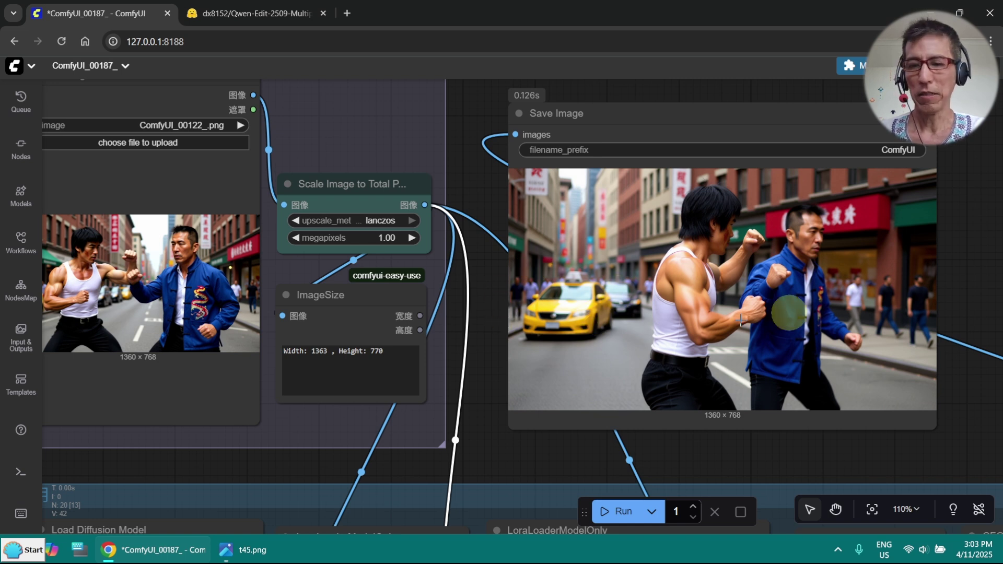
# - Replace the prompt with 'orbit the camera 45 degree to the top, the man in blue jacket makes a kick' and run
pyautogui.scroll(-10, 620, 375)
pyautogui.scroll(2, 381, 133)
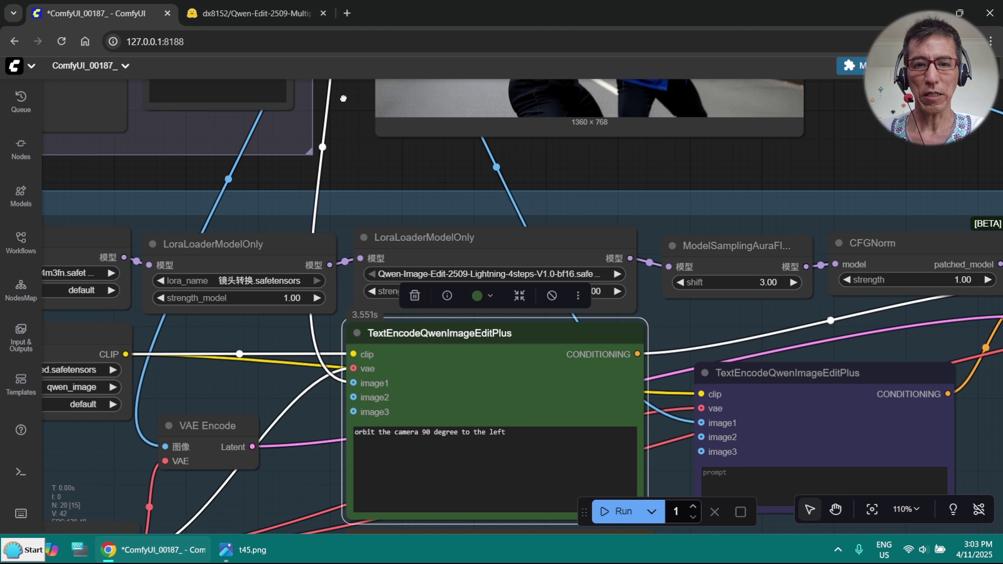
pyautogui.scroll(3, 395, 171)
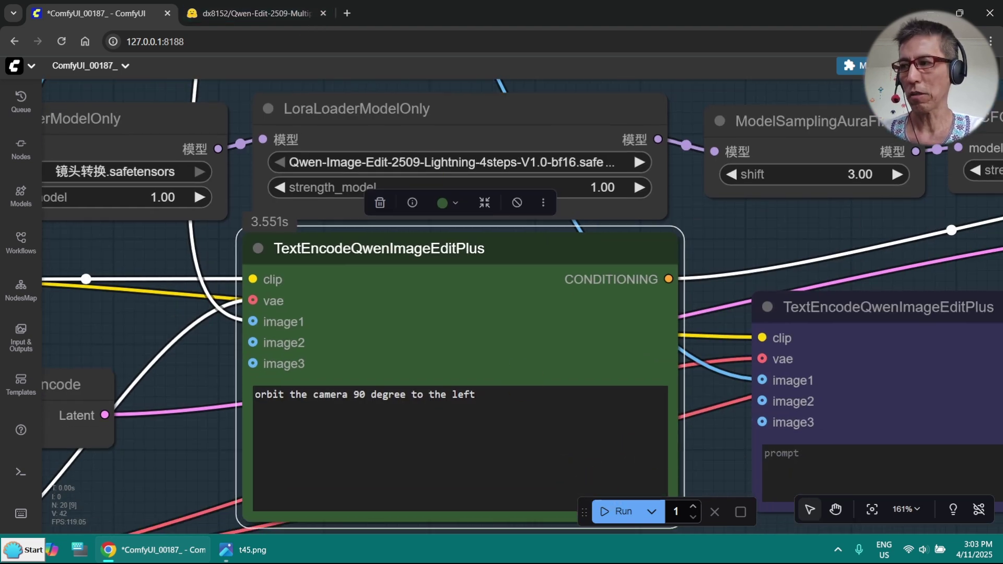
pyautogui.click(403, 423)
pyautogui.hotkey('ctrl', 'a')
pyautogui.write('orbit the camera 45 degree to the top, the man in blue jacket makes a kick')
pyautogui.scroll(4, 399, 425)
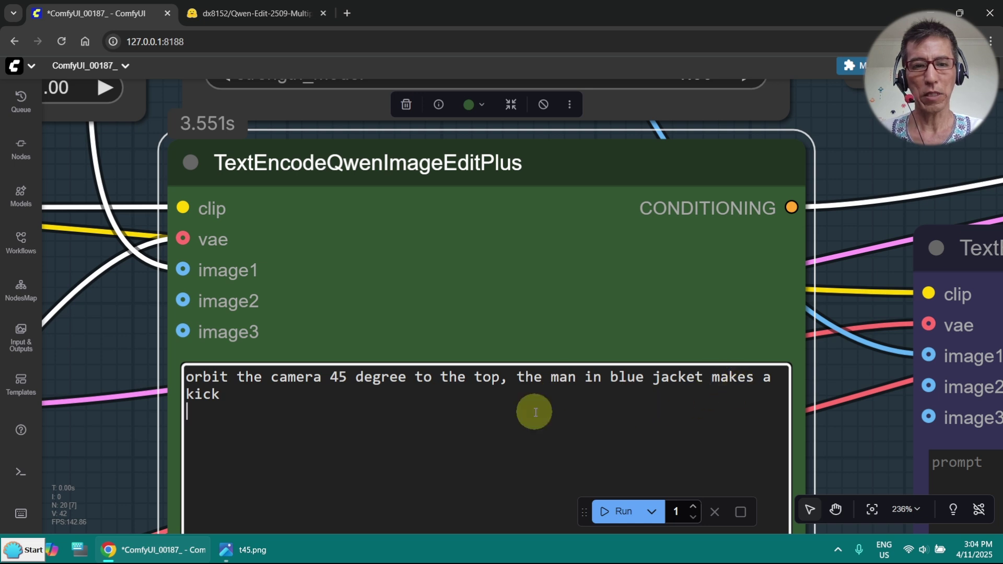
pyautogui.click(622, 517)
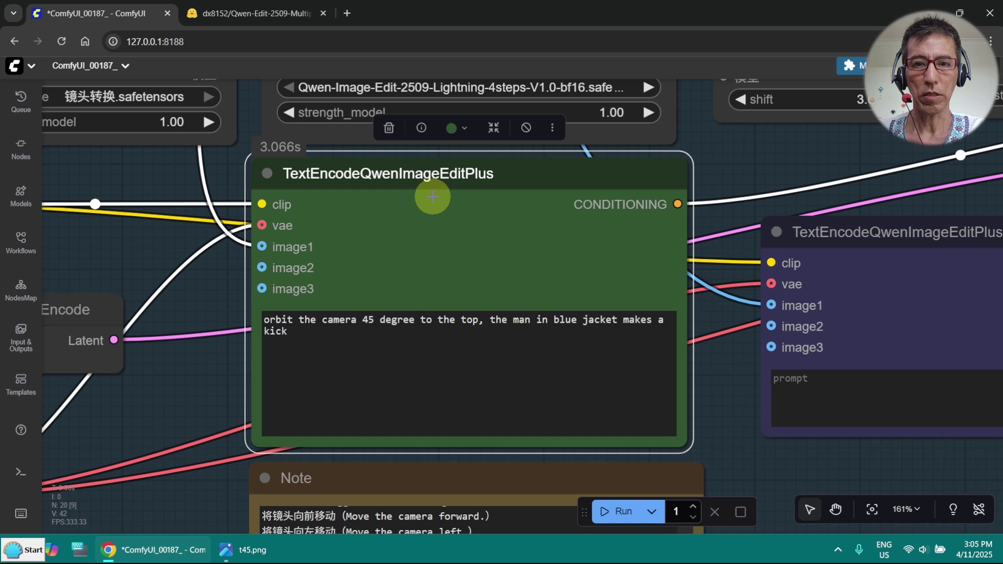
# - Inspect the generated kick image, then return to the prompt node
pyautogui.scroll(-2, 687, 135)
pyautogui.moveTo(689, 110); pyautogui.dragTo(631, 500)
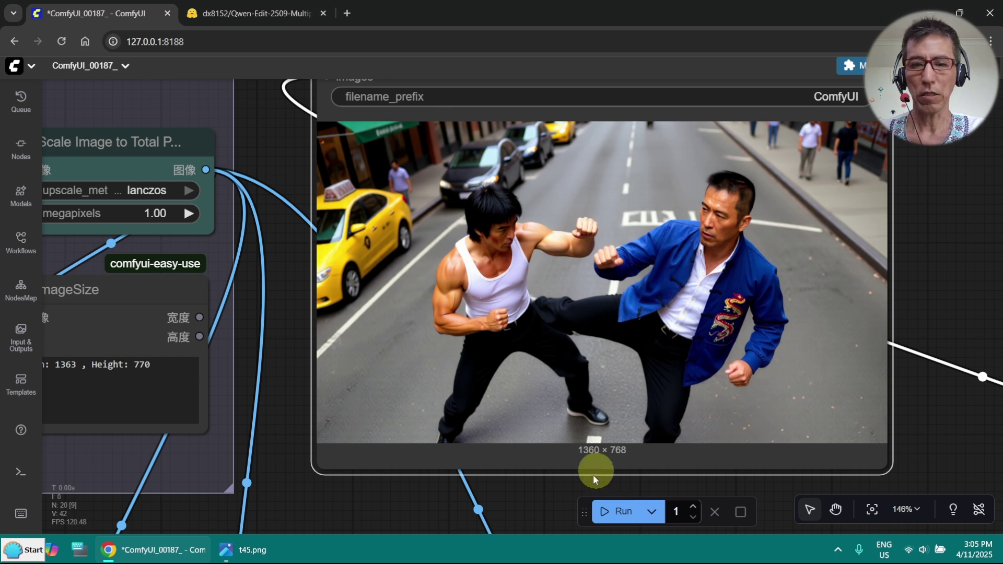
pyautogui.moveTo(528, 500); pyautogui.dragTo(568, 17)
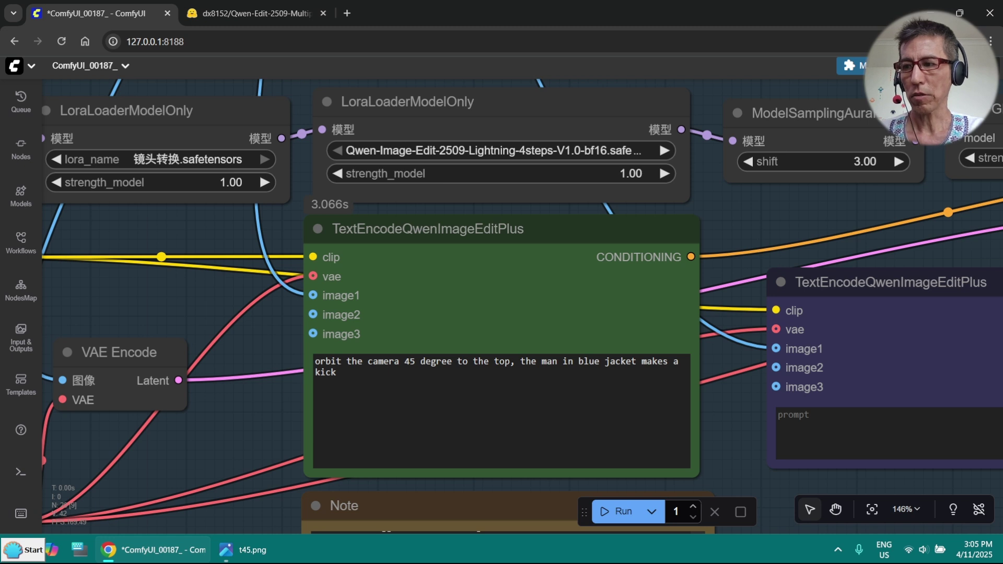
# - Paste the longer prompt adding 'wide-angle lens' and the falling white-singlet man
pyautogui.click(329, 359)
pyautogui.hotkey('ctrl', 'a')
pyautogui.press('BackSpace')
pyautogui.write('orbit the camera 45 degree to the top, wide-angle lens, the man in blue jacket makes a kick, the man in white singlet falls to the left')
pyautogui.scroll(7, 382, 442)
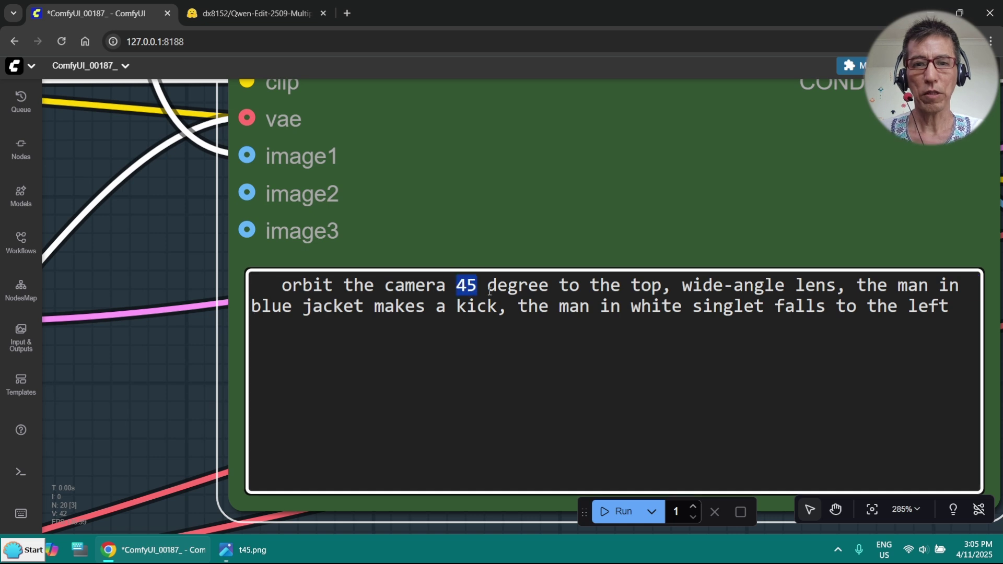
pyautogui.moveTo(490, 290); pyautogui.dragTo(768, 290)
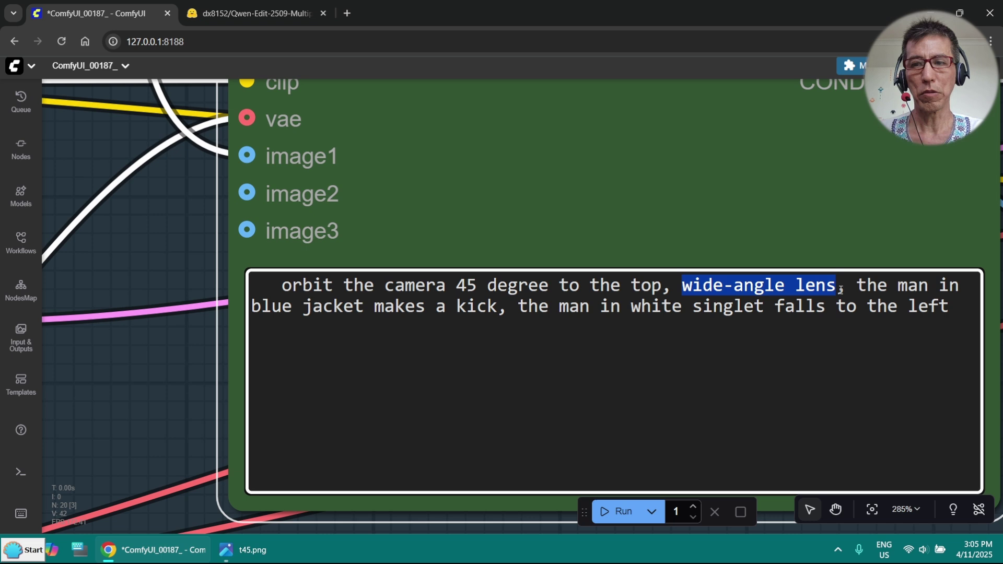
pyautogui.moveTo(841, 290); pyautogui.dragTo(867, 286)
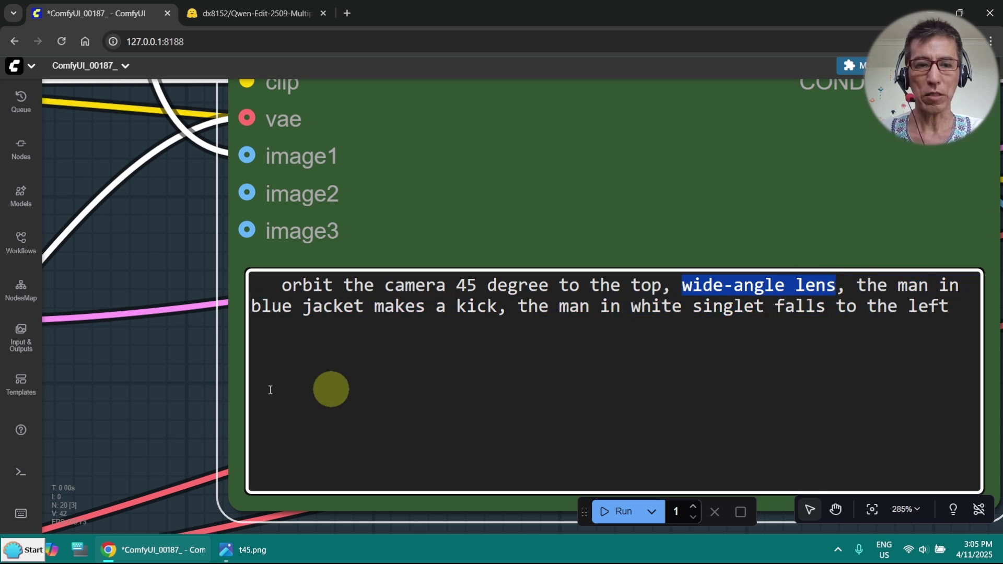
# - Compare the prompt's wide-angle lens phrase with the example in the camera-phrase Note
pyautogui.scroll(-4, 184, 396)
pyautogui.moveTo(184, 396); pyautogui.dragTo(319, 99)
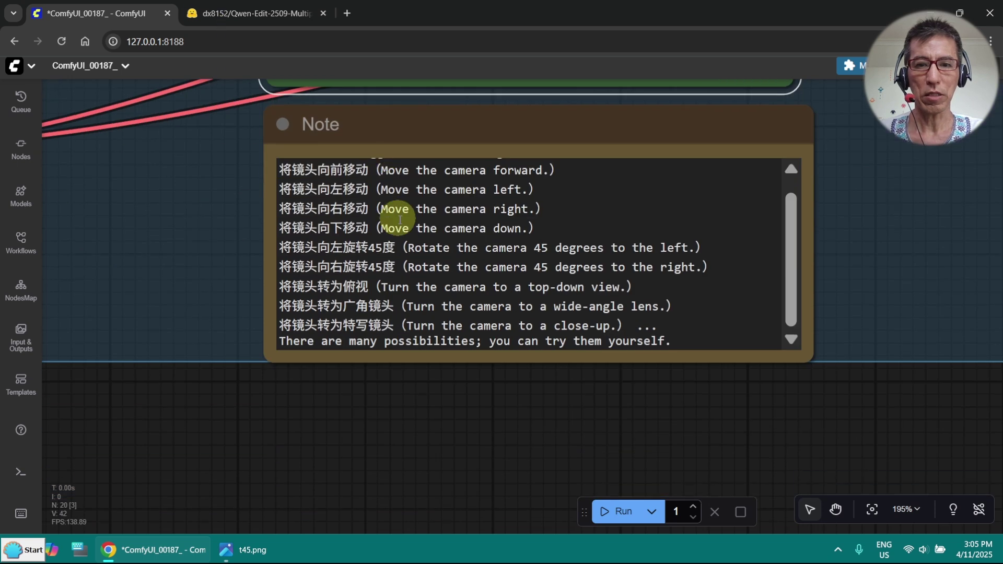
pyautogui.moveTo(554, 306); pyautogui.dragTo(575, 307)
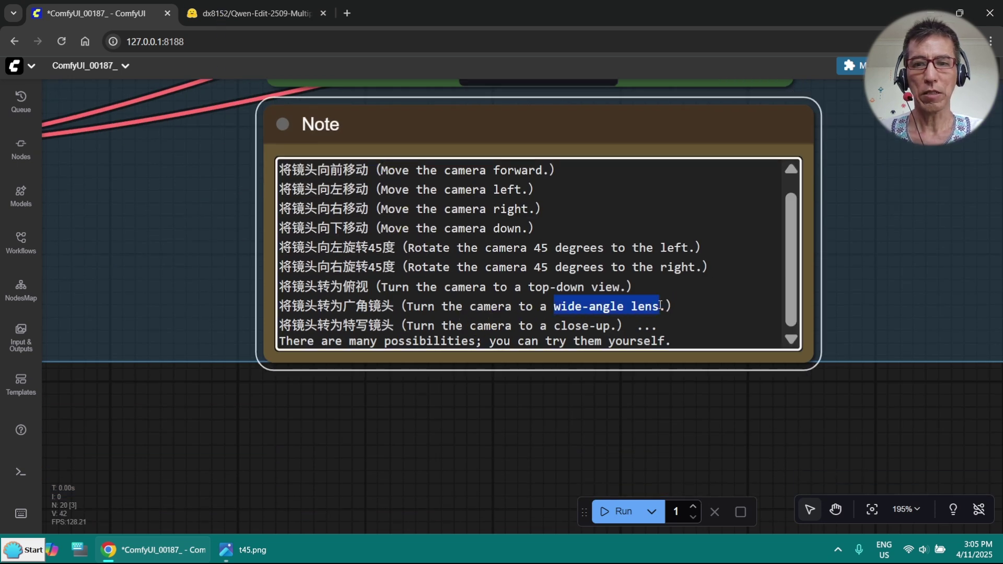
pyautogui.scroll(5, 224, 180)
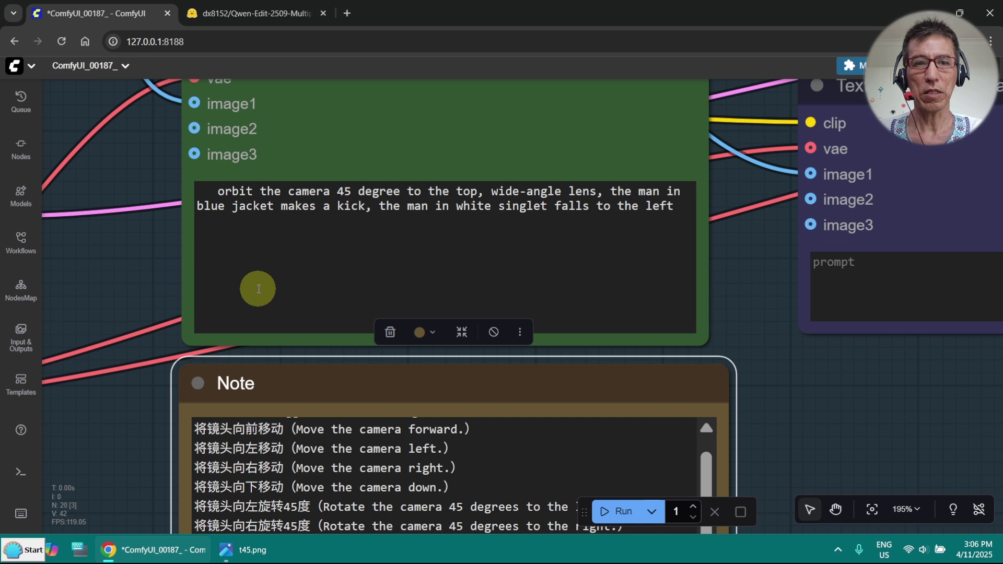
pyautogui.scroll(3, 139, 260)
pyautogui.moveTo(139, 261); pyautogui.dragTo(88, 314)
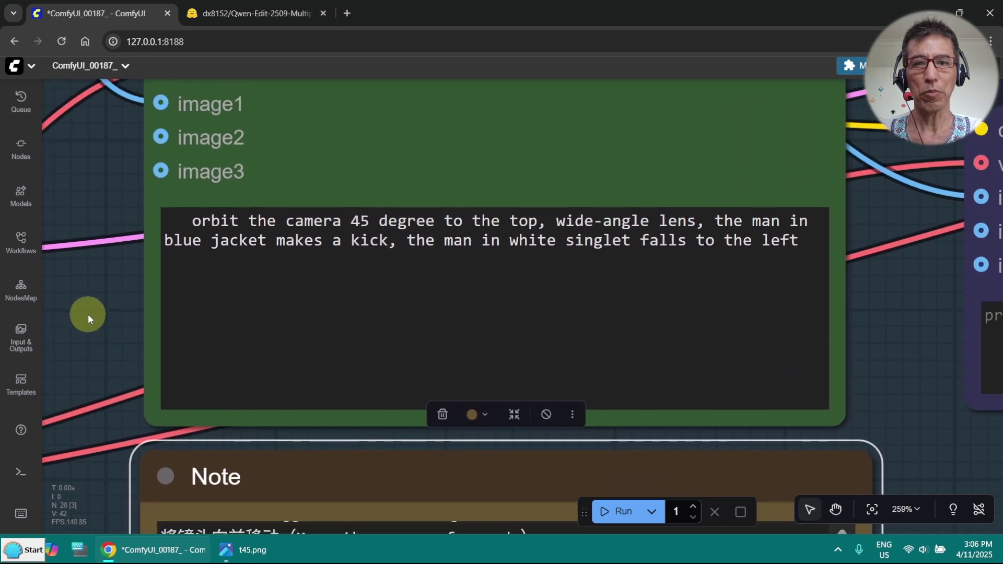
pyautogui.scroll(-7, 694, 291)
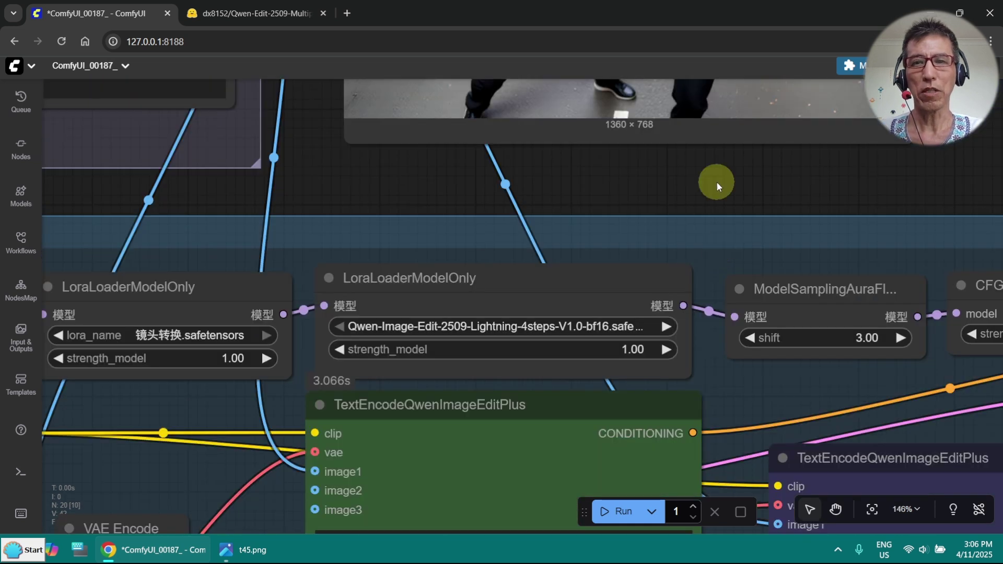
pyautogui.scroll(6, 717, 181)
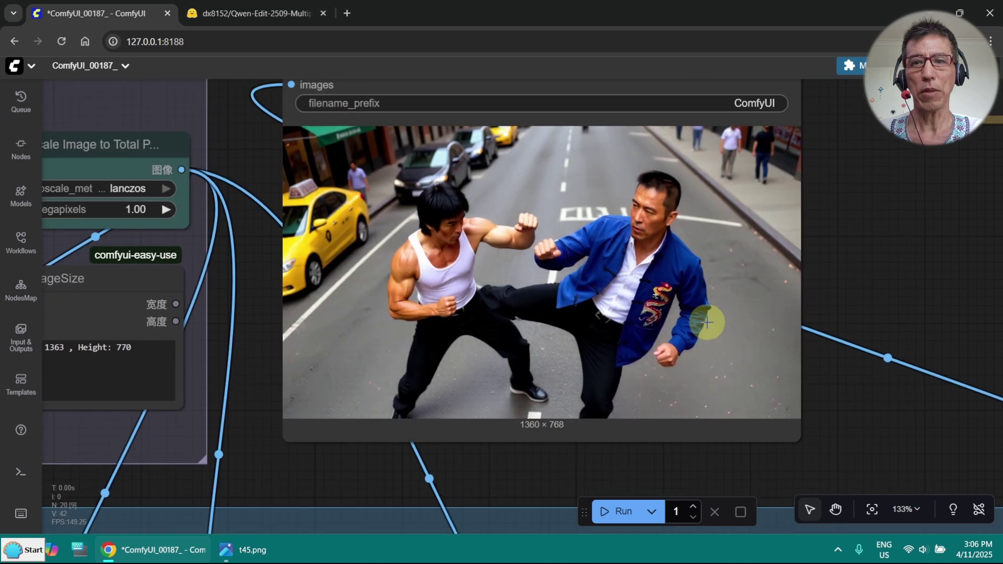
# - Recheck the wide-angle and 'falls to the left' phrases, then run the extended prompt
pyautogui.moveTo(585, 484); pyautogui.dragTo(585, 14)
pyautogui.scroll(6, 627, 327)
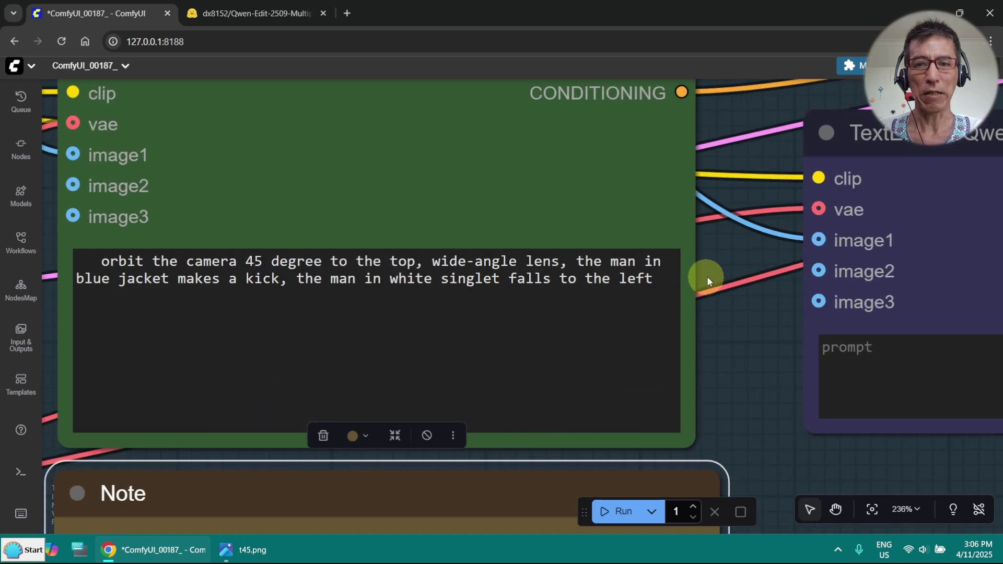
pyautogui.moveTo(709, 282); pyautogui.dragTo(762, 263)
pyautogui.moveTo(486, 243); pyautogui.dragTo(613, 243)
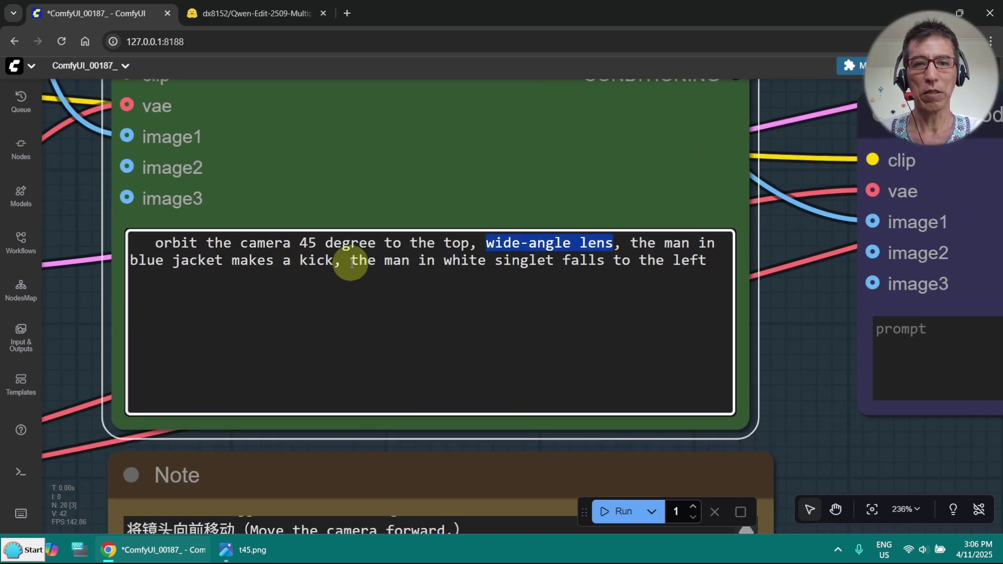
pyautogui.moveTo(351, 264); pyautogui.dragTo(530, 263)
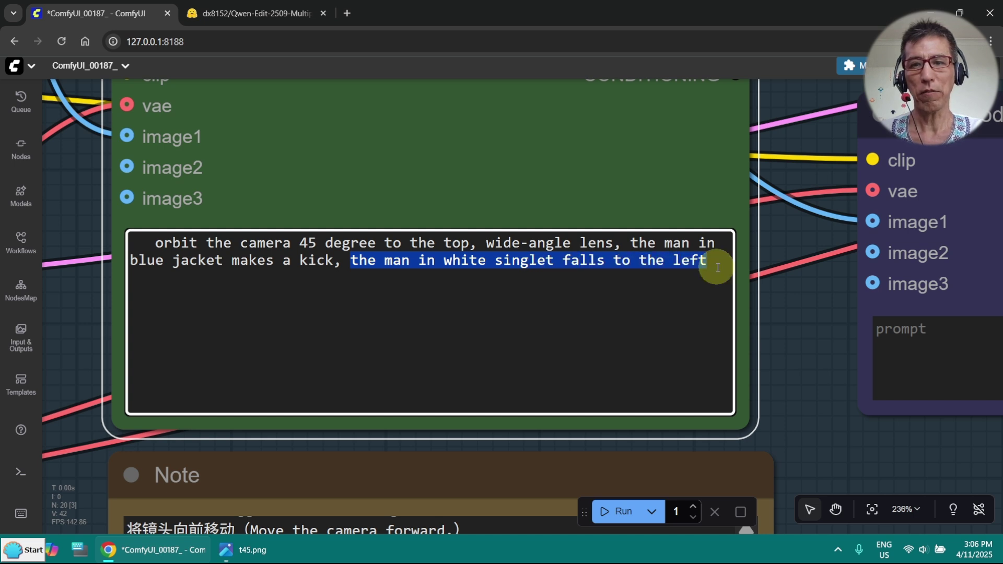
pyautogui.scroll(-4, 784, 345)
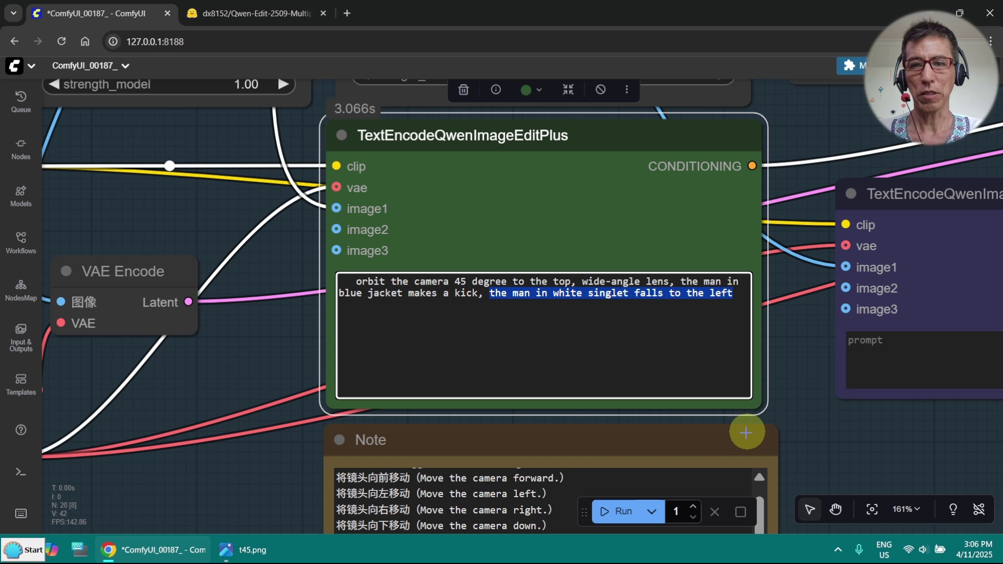
pyautogui.click(625, 512)
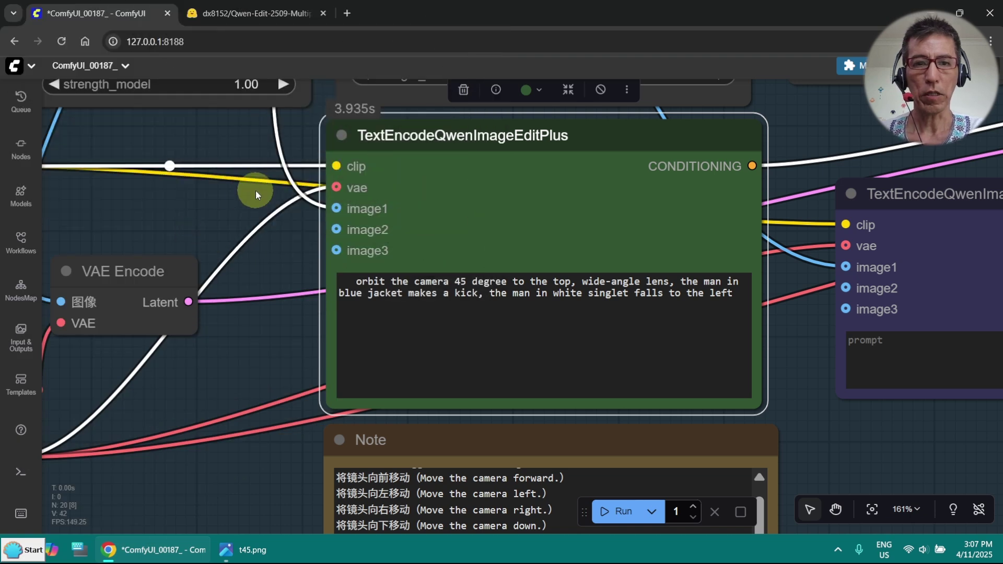
# - Zoom and pan to inspect the kick-and-fall result in the Save Image preview
pyautogui.scroll(-3, 261, 142)
pyautogui.scroll(10, 262, 142)
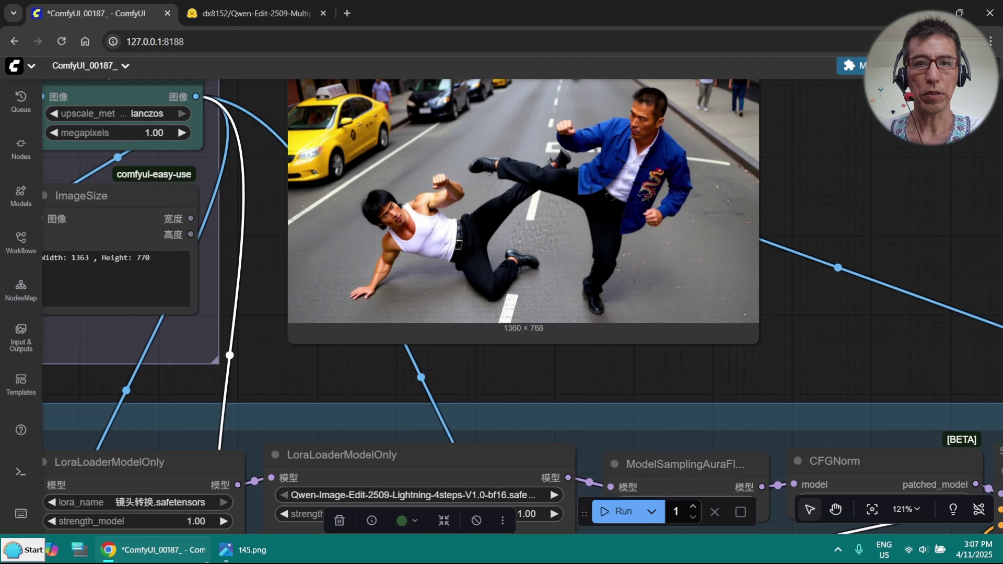
pyautogui.scroll(3, 732, 277)
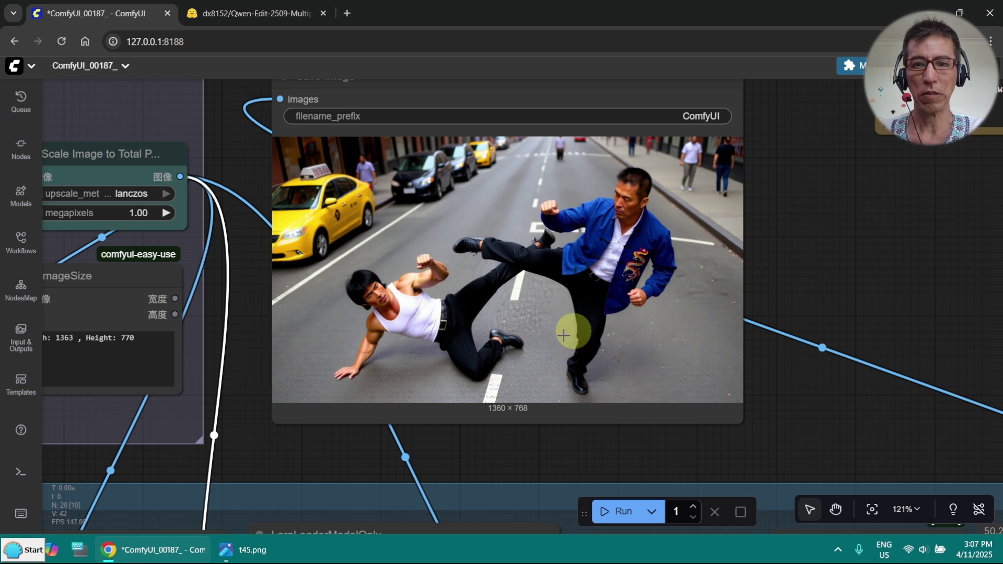
pyautogui.scroll(-3, 664, 337)
pyautogui.moveTo(650, 430); pyautogui.dragTo(625, 402)
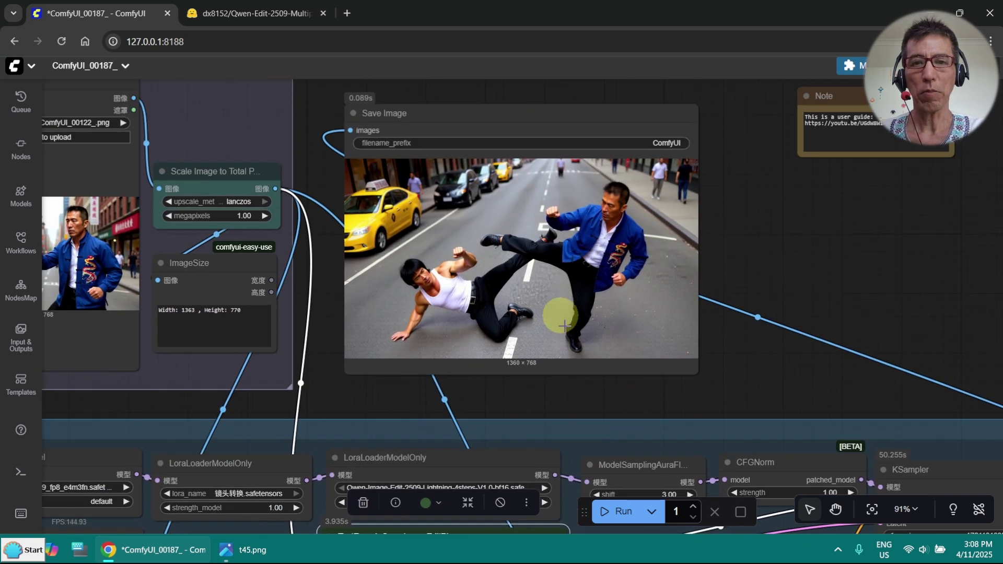
pyautogui.moveTo(761, 370); pyautogui.dragTo(352, 108)
pyautogui.scroll(-4, 536, 175)
pyautogui.scroll(5, 552, 174)
pyautogui.scroll(5, 352, 108)
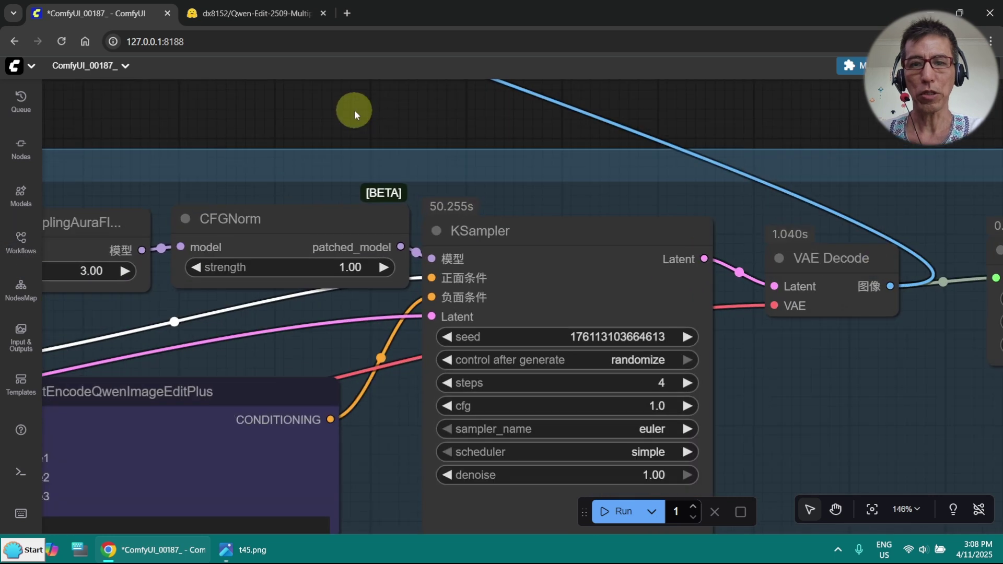
pyautogui.moveTo(583, 147); pyautogui.dragTo(560, 65)
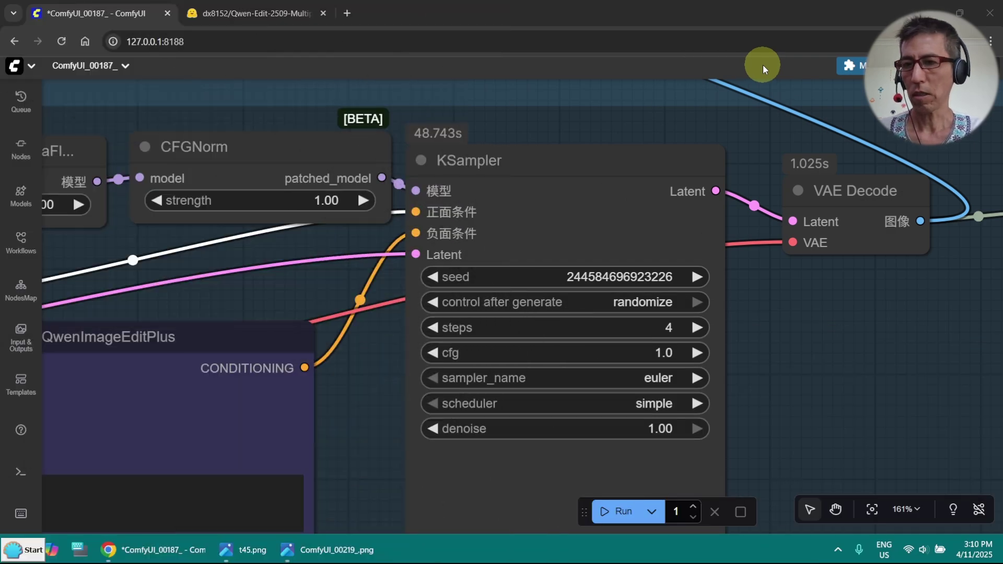
# - Compare ComfyUI_00219_.png with ComfyUI_00220_.png in Photos, settle on 00220, then minimize the viewer
pyautogui.click(335, 549)
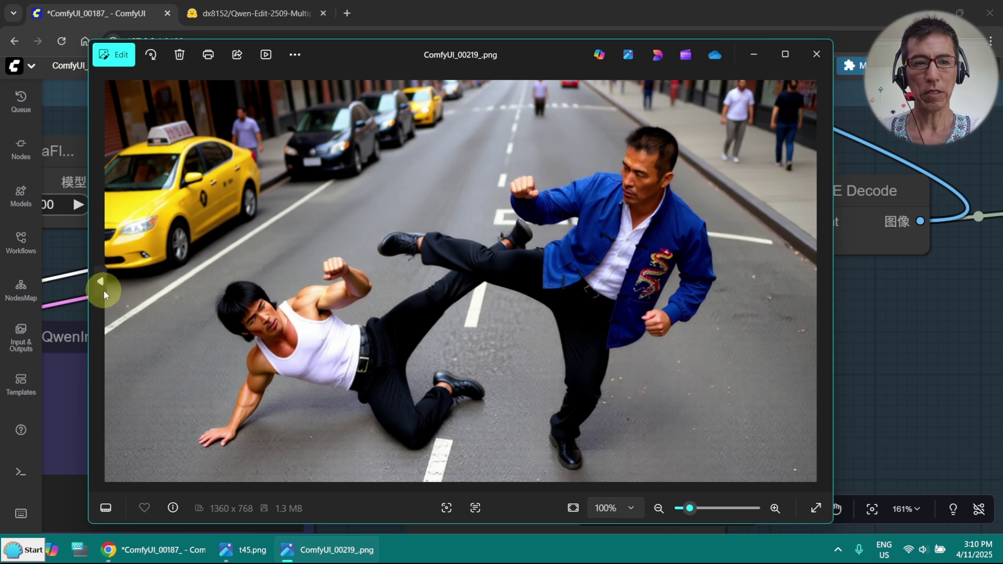
pyautogui.click(103, 281)
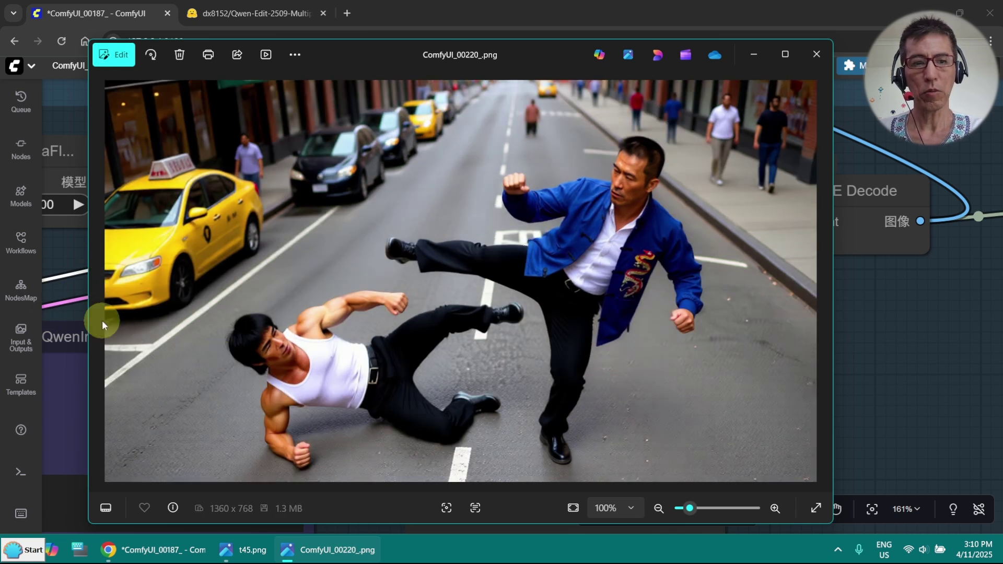
pyautogui.click(819, 283)
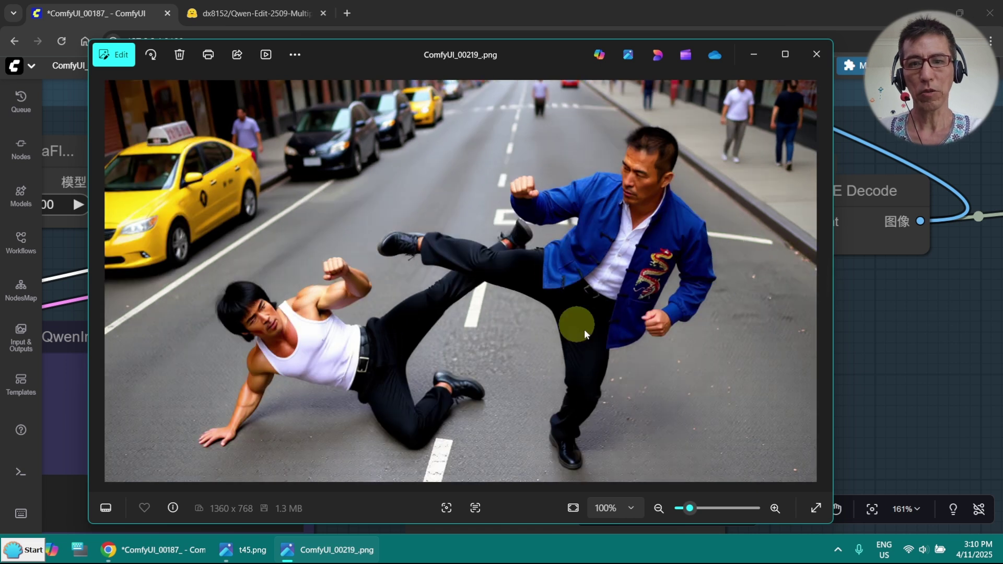
pyautogui.click(97, 282)
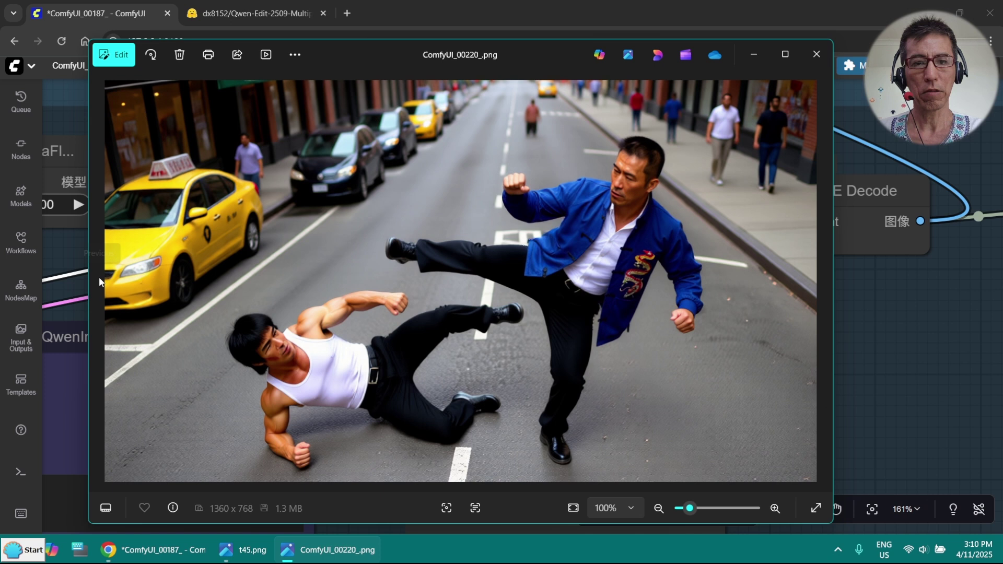
pyautogui.click(751, 60)
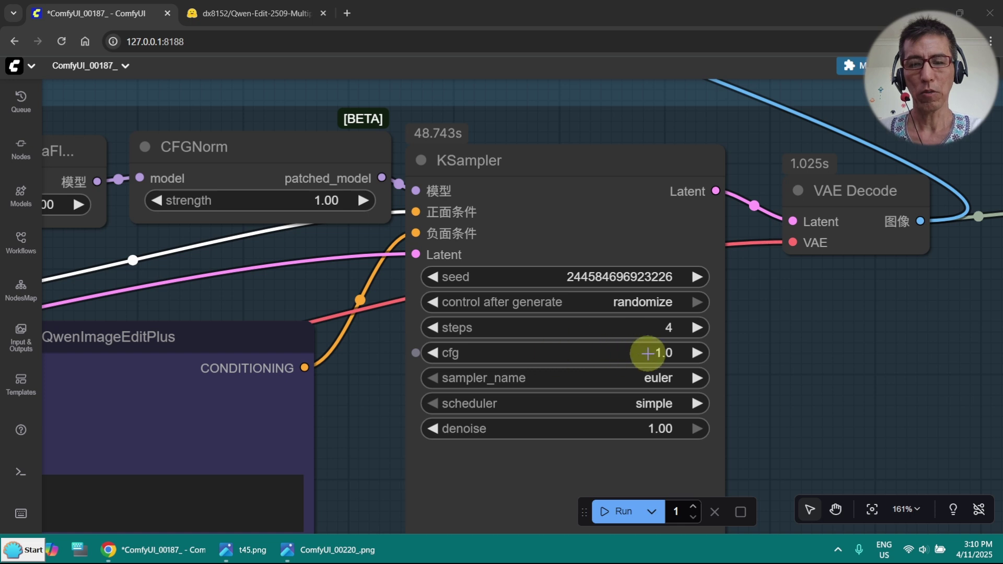
pyautogui.press('.')
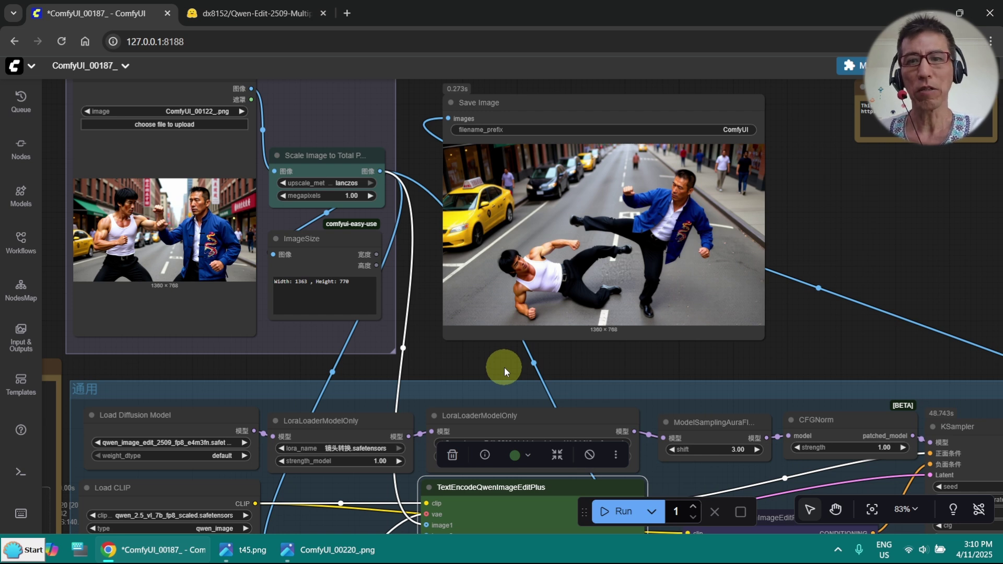
pyautogui.moveTo(880, 242); pyautogui.dragTo(821, 244)
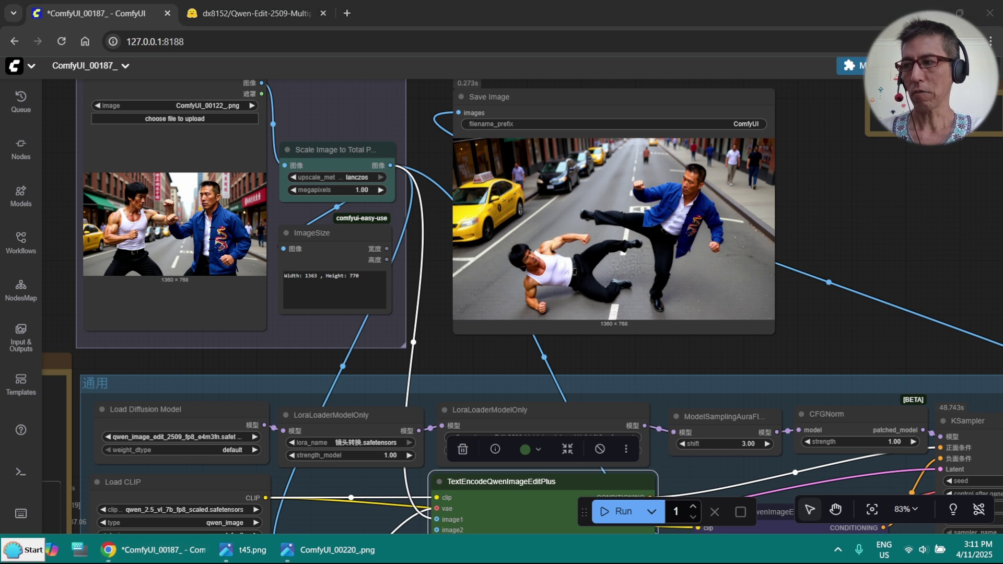
# - Load the Wan first-last-frame workflow from ComfyUI_00085_ and set ComfyUI_00220_.png as its end image
pyautogui.moveTo(674, 191); pyautogui.dragTo(800, 174)
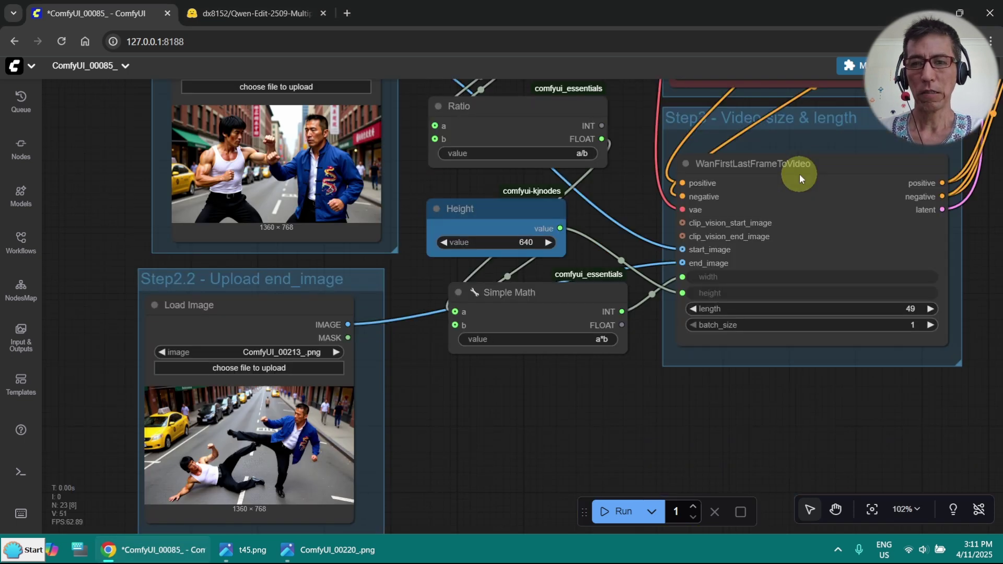
pyautogui.click(296, 185)
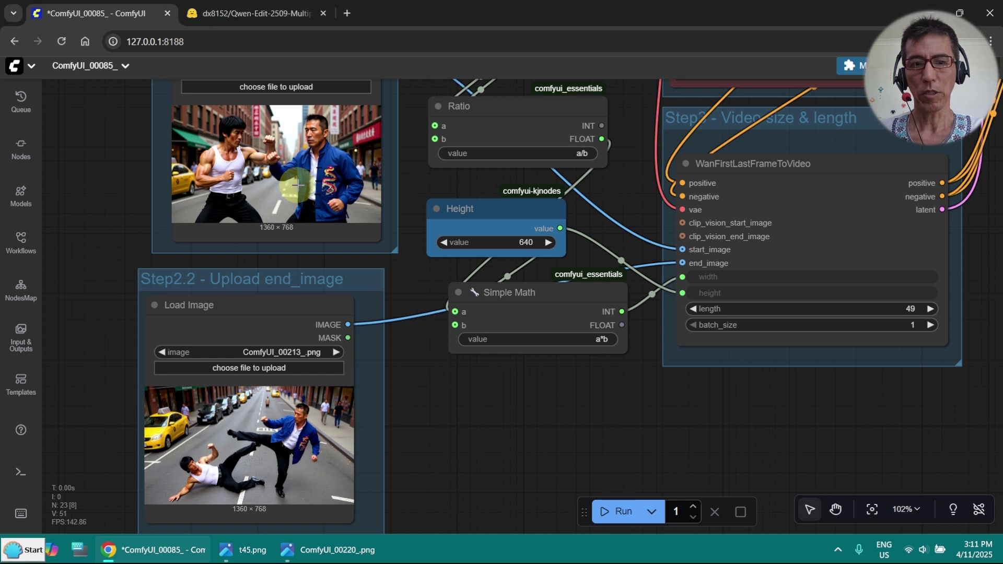
pyautogui.moveTo(847, 260); pyautogui.dragTo(252, 433)
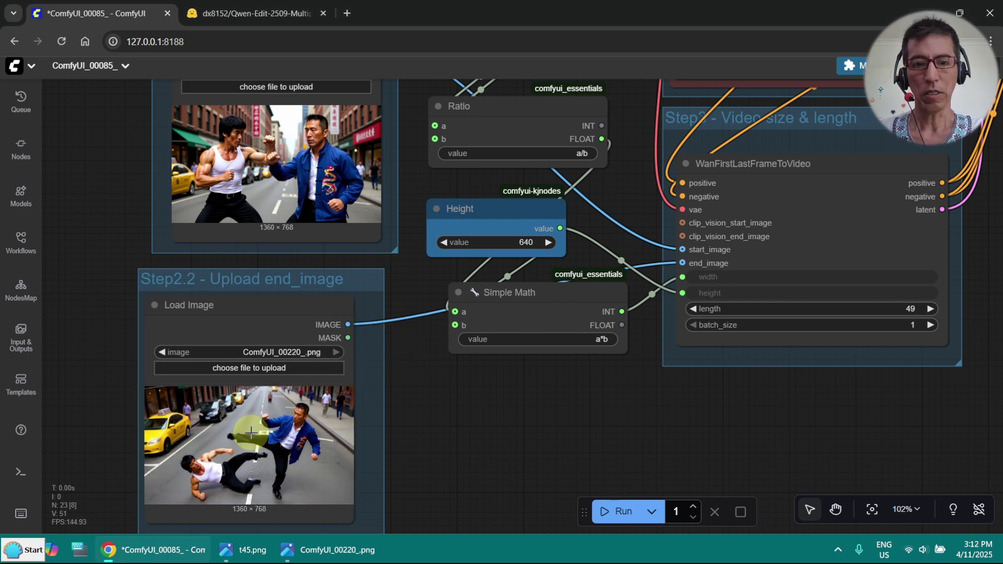
# - Pan and zoom the canvas to review the WanFirstLastFrameToVideo node, frame length and upload groups
pyautogui.scroll(2, 482, 434)
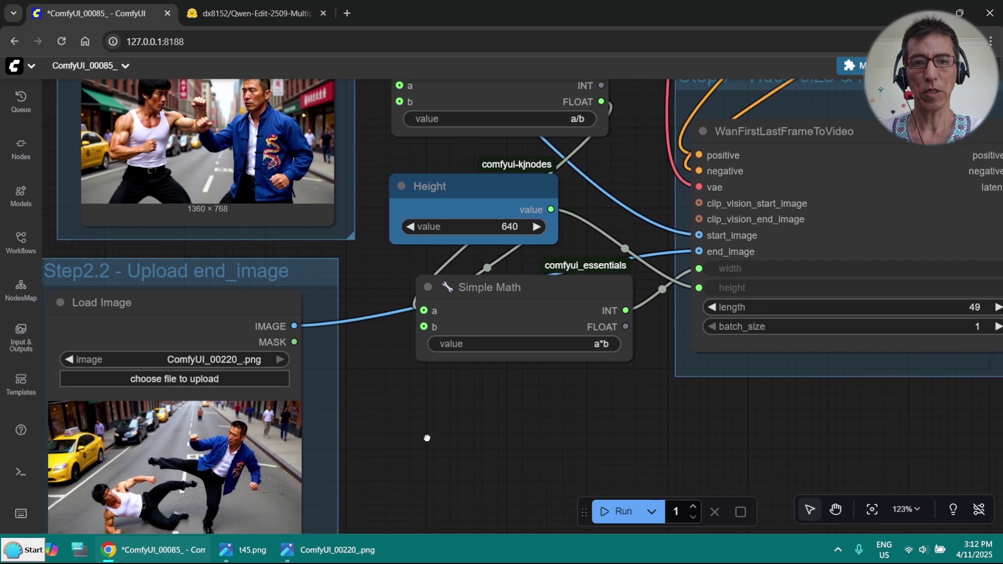
pyautogui.moveTo(459, 462); pyautogui.dragTo(349, 434)
pyautogui.scroll(-2, 377, 429)
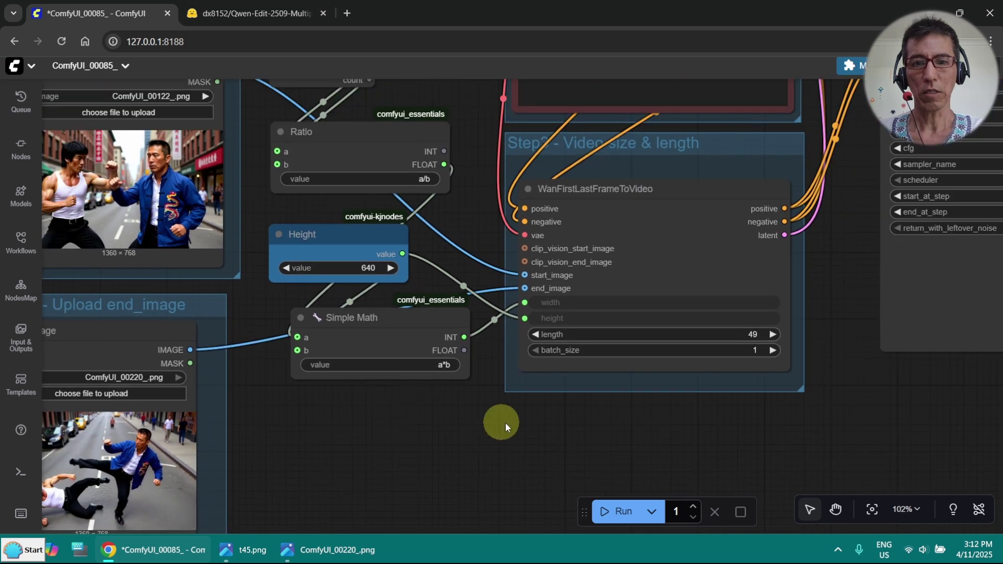
pyautogui.scroll(2, 506, 425)
pyautogui.moveTo(882, 322); pyautogui.dragTo(787, 386)
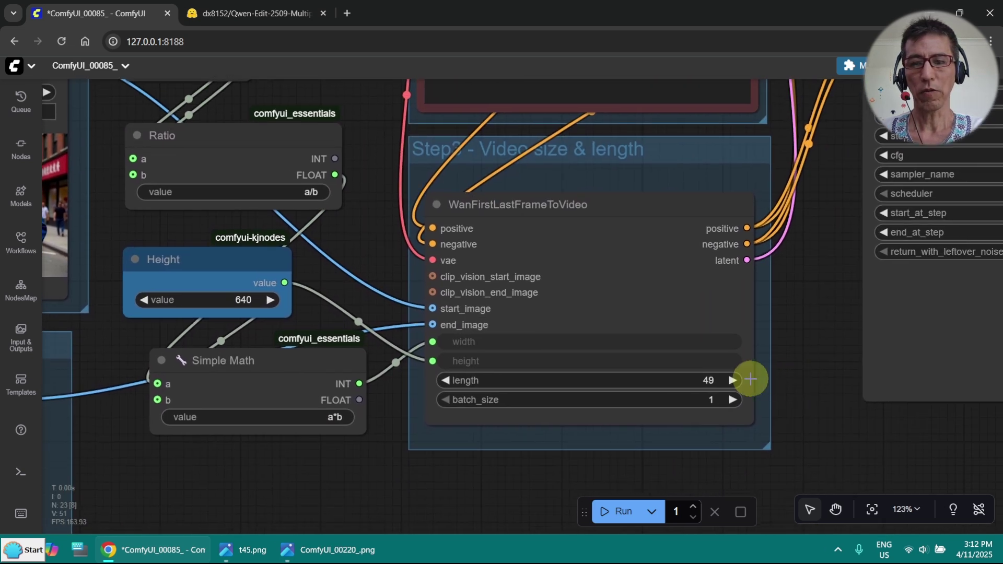
pyautogui.scroll(-5, 868, 245)
pyautogui.moveTo(835, 246); pyautogui.dragTo(711, 335)
pyautogui.scroll(9, 366, 379)
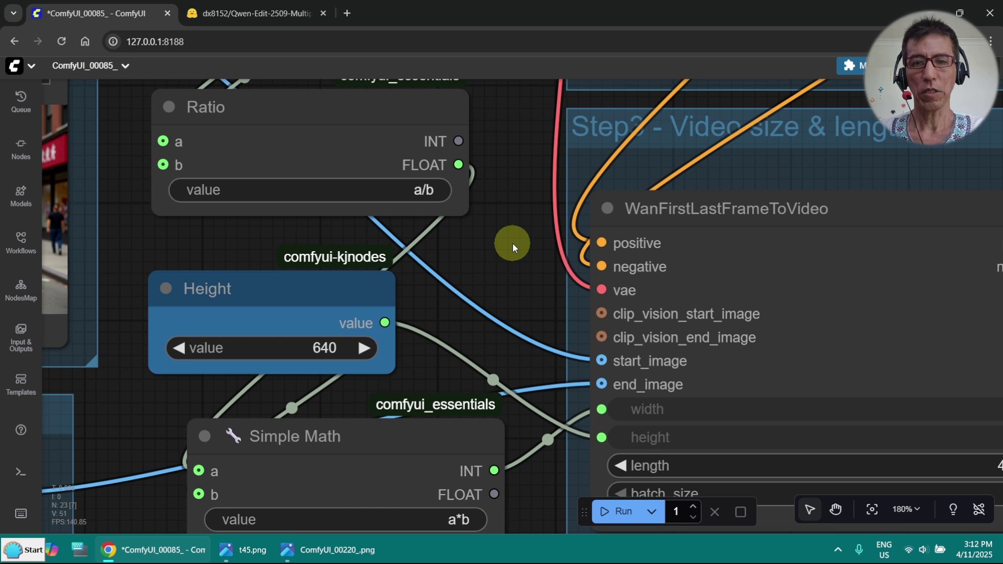
pyautogui.moveTo(513, 244); pyautogui.dragTo(369, 251)
pyautogui.scroll(-8, 896, 199)
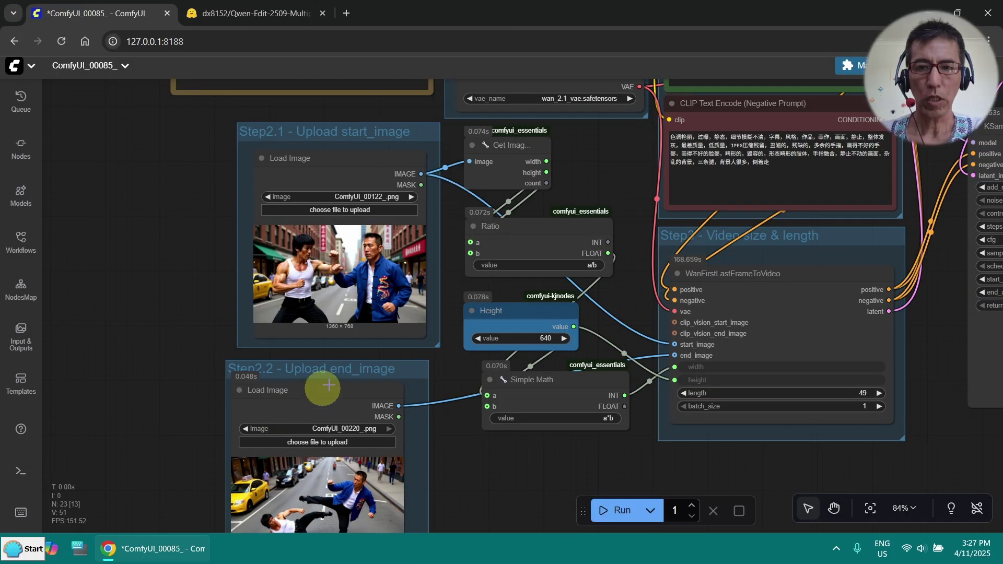
# - Play the generated 3-second street-fight video in the SaveWEBM node preview
pyautogui.scroll(-2, 618, 171)
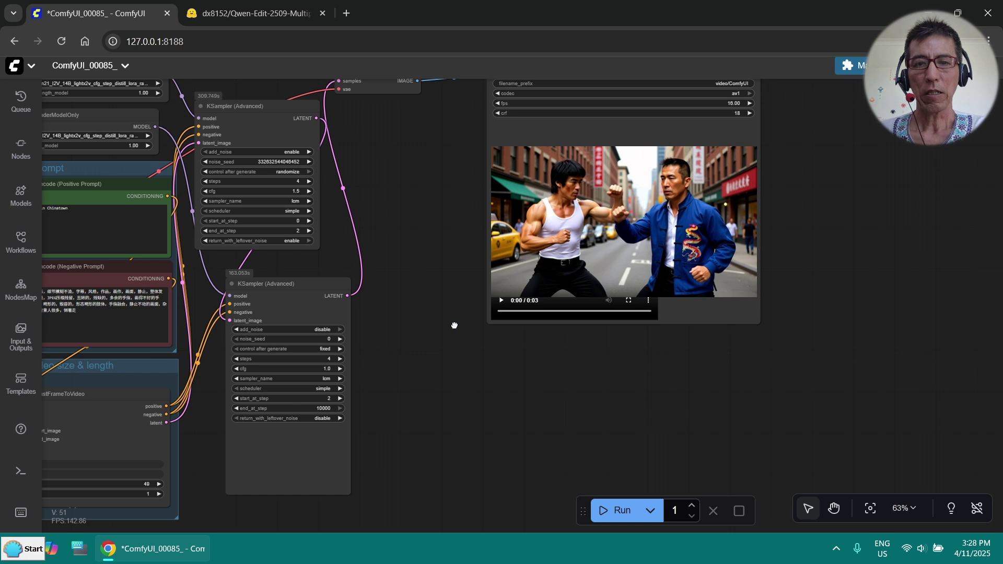
pyautogui.scroll(7, 454, 385)
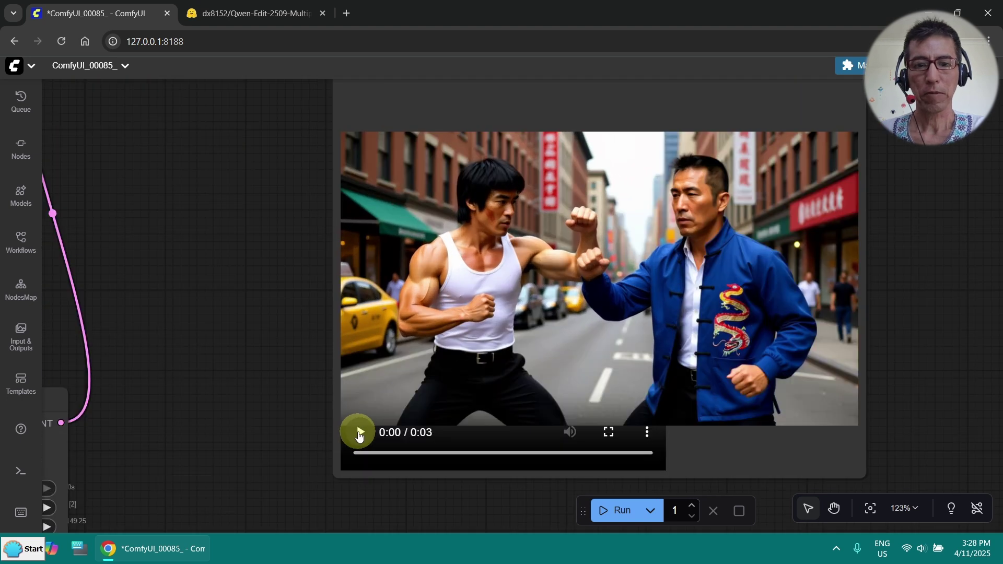
pyautogui.click(359, 434)
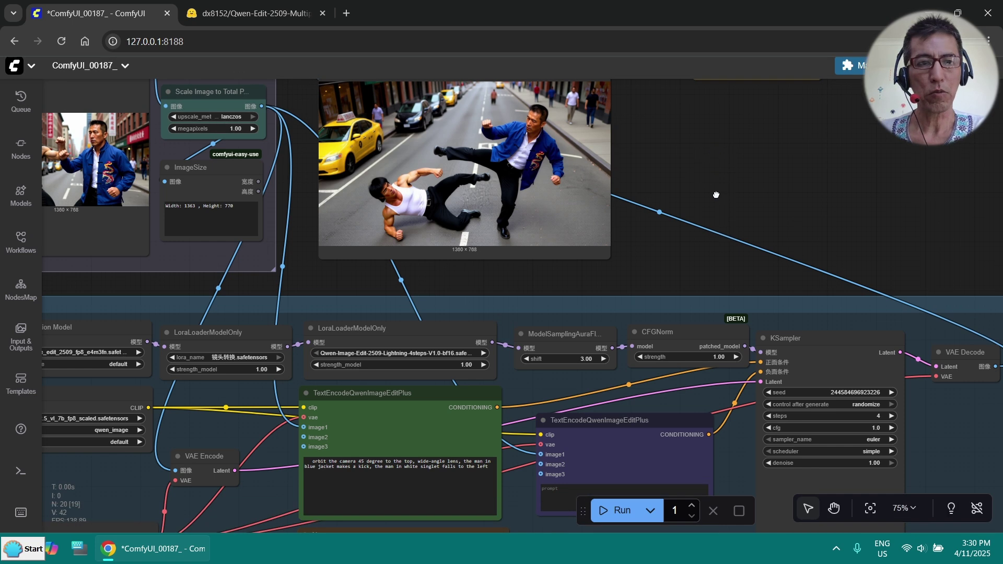
pyautogui.moveTo(717, 194); pyautogui.dragTo(953, 299)
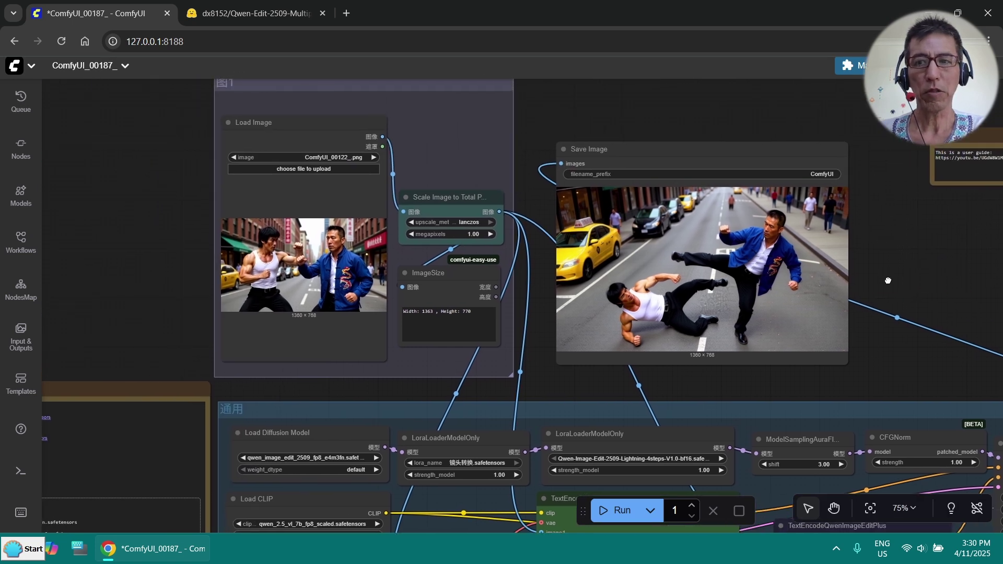
pyautogui.scroll(2, 917, 281)
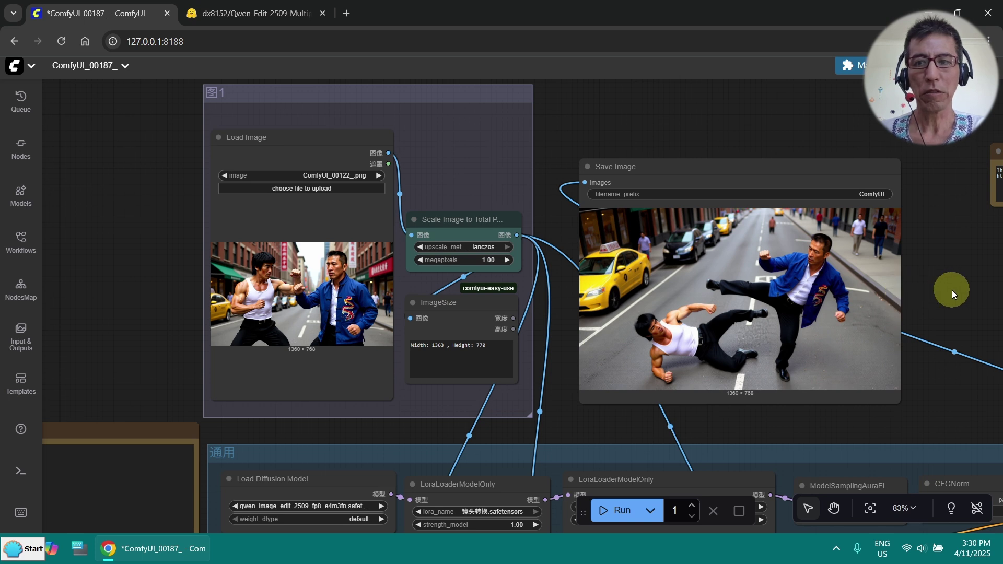
pyautogui.moveTo(952, 290); pyautogui.dragTo(918, 293)
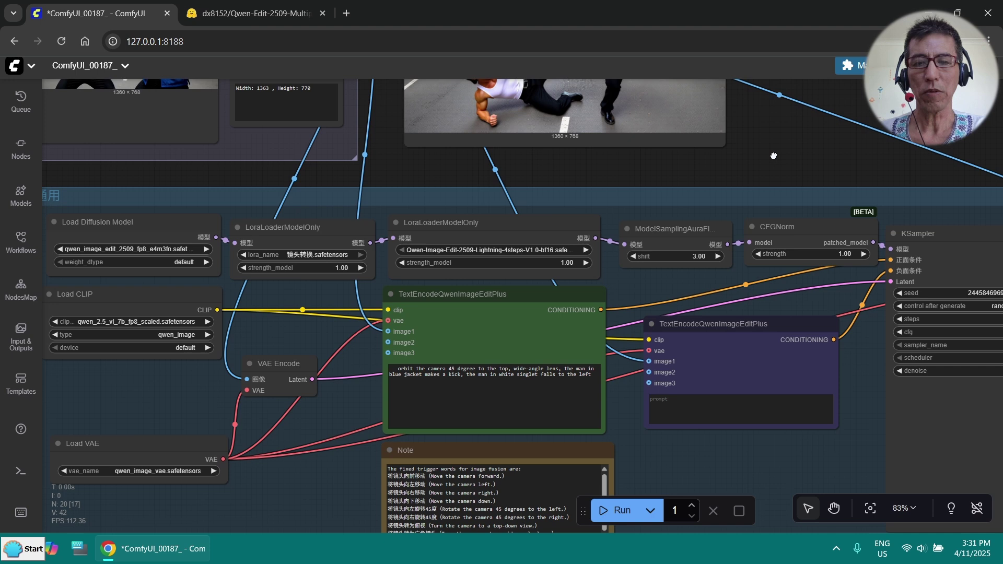
pyautogui.moveTo(766, 157); pyautogui.dragTo(582, 101)
pyautogui.scroll(3, 757, 187)
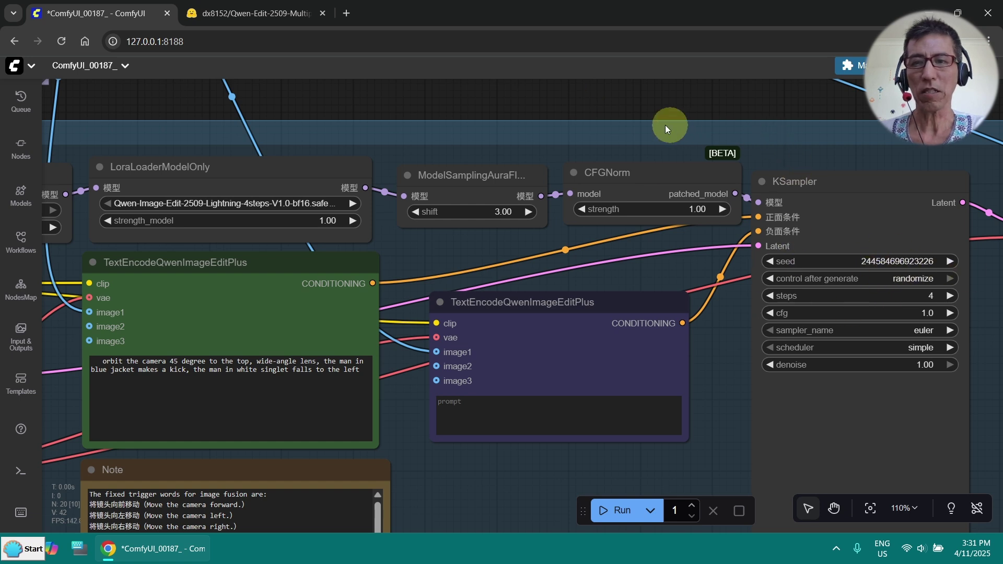
pyautogui.moveTo(549, 104); pyautogui.dragTo(814, 56)
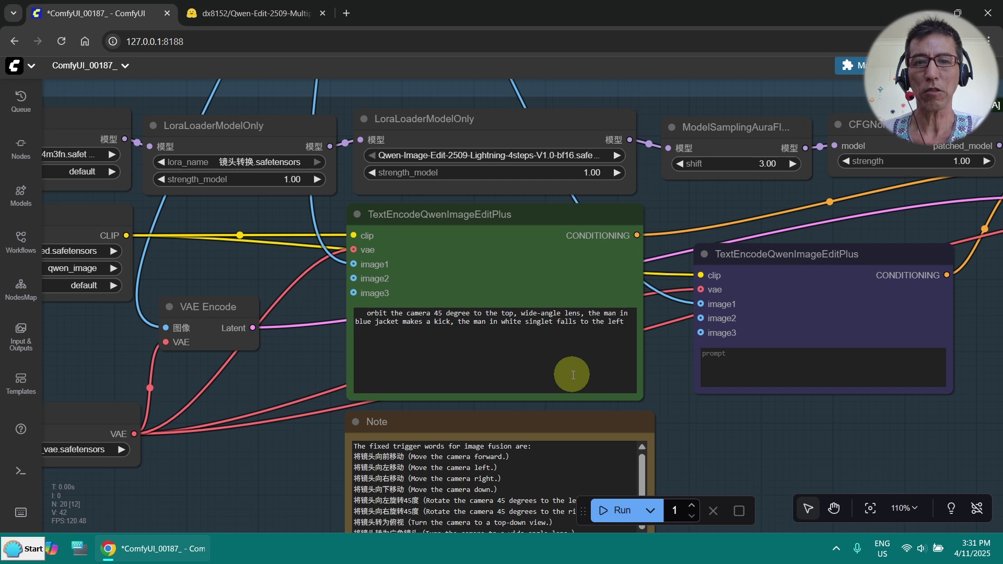
pyautogui.scroll(2, 515, 342)
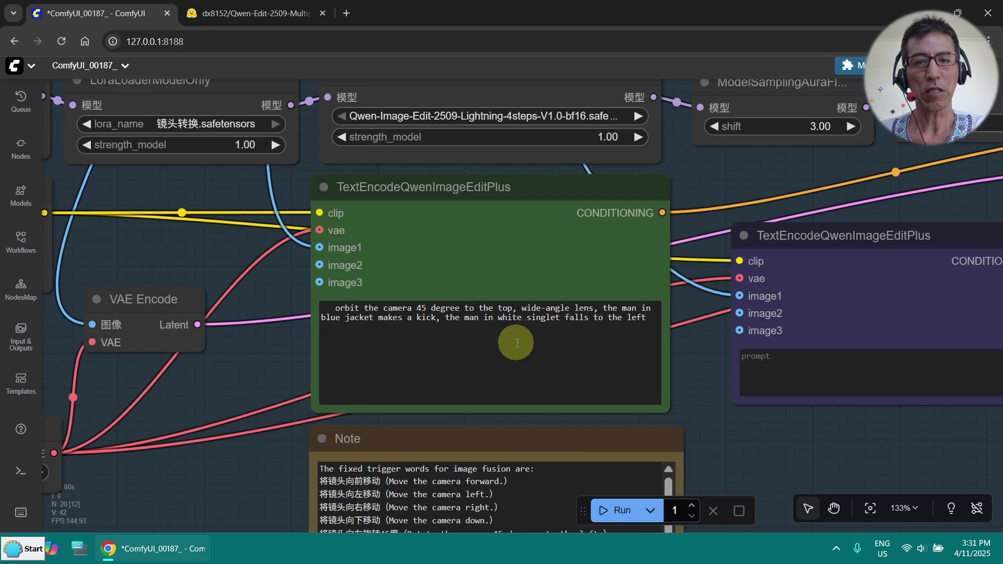
pyautogui.scroll(1, 360, 328)
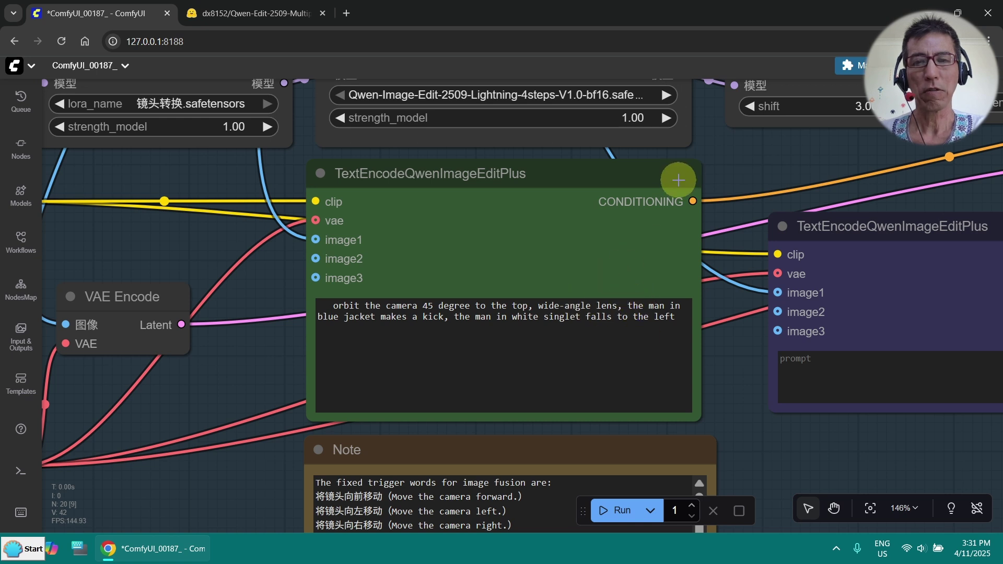
pyautogui.scroll(-8, 678, 180)
pyautogui.moveTo(528, 433); pyautogui.dragTo(488, 496)
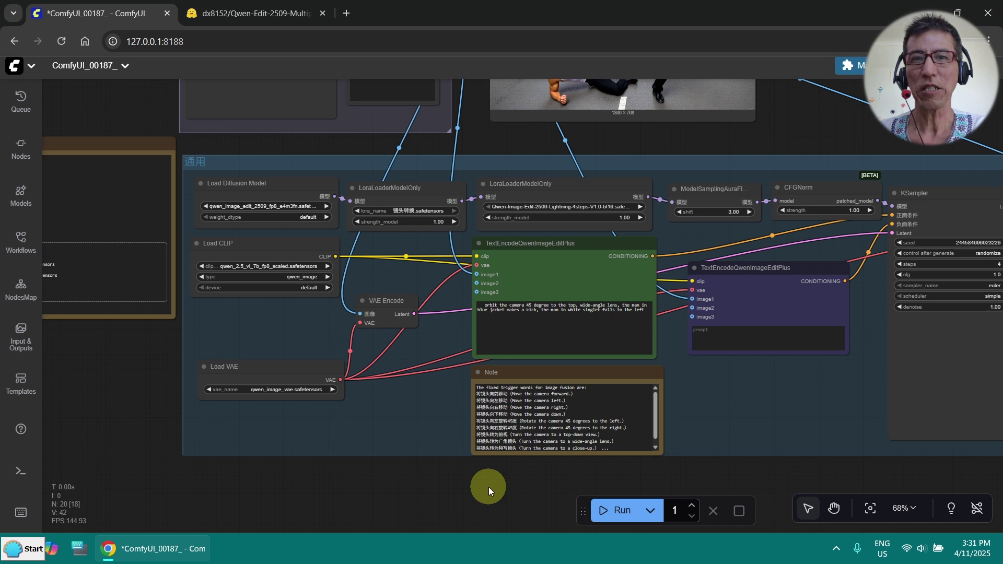